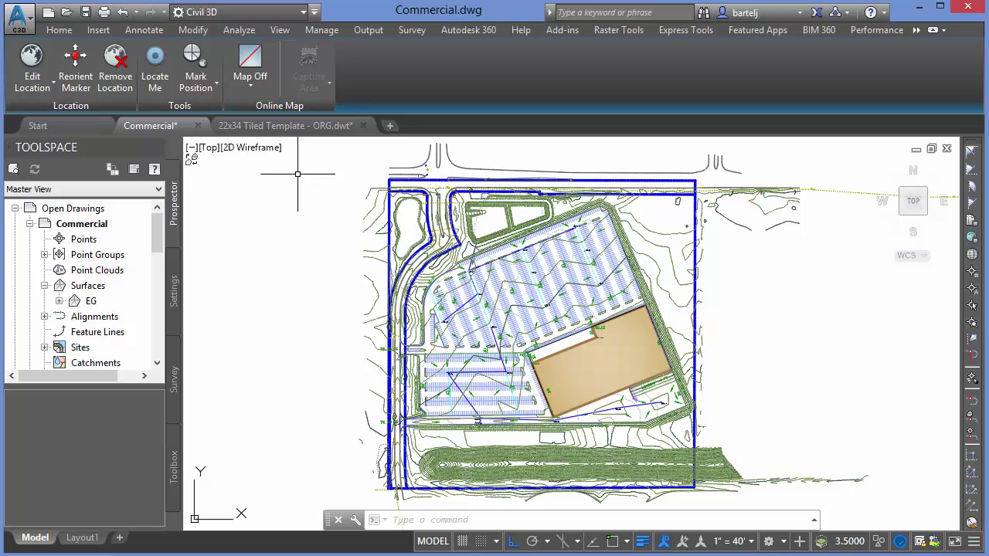
Step: Switch to the Ansi D layout of the 22x34 Tiled Template - ORG.dwt drawing
click(300, 126)
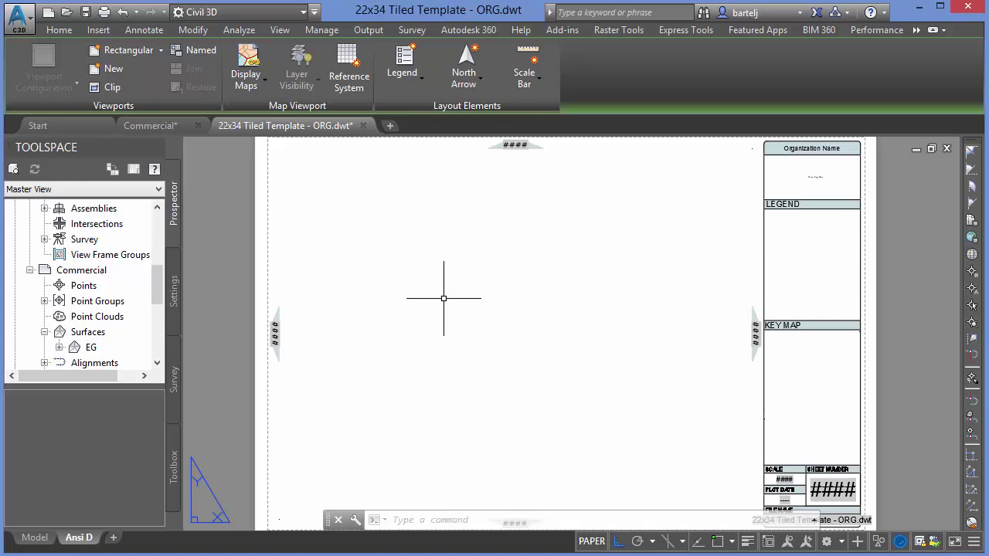
Step: Draw the main viewport with MV, snapping from the sheet's lower-left node to the title-block node
text(mv)
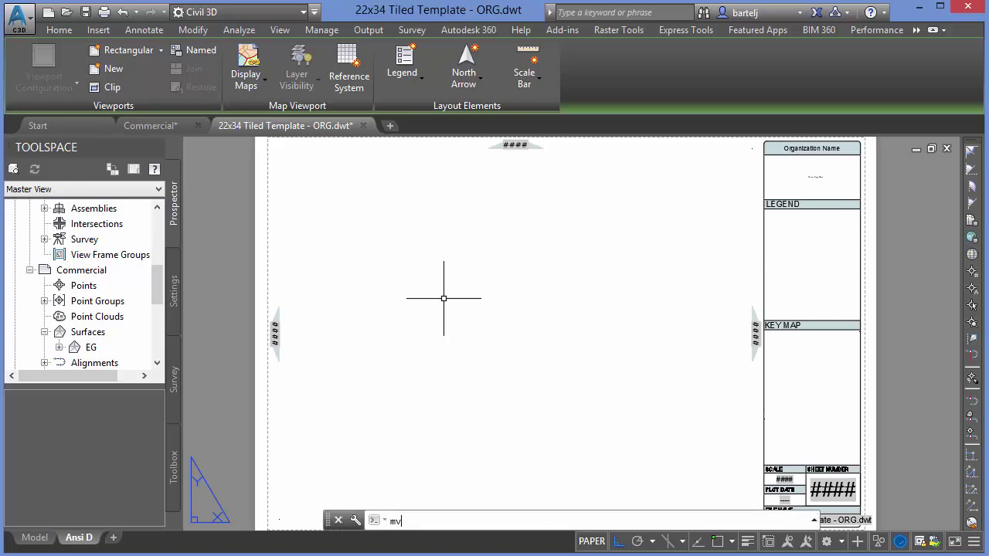
key(Return)
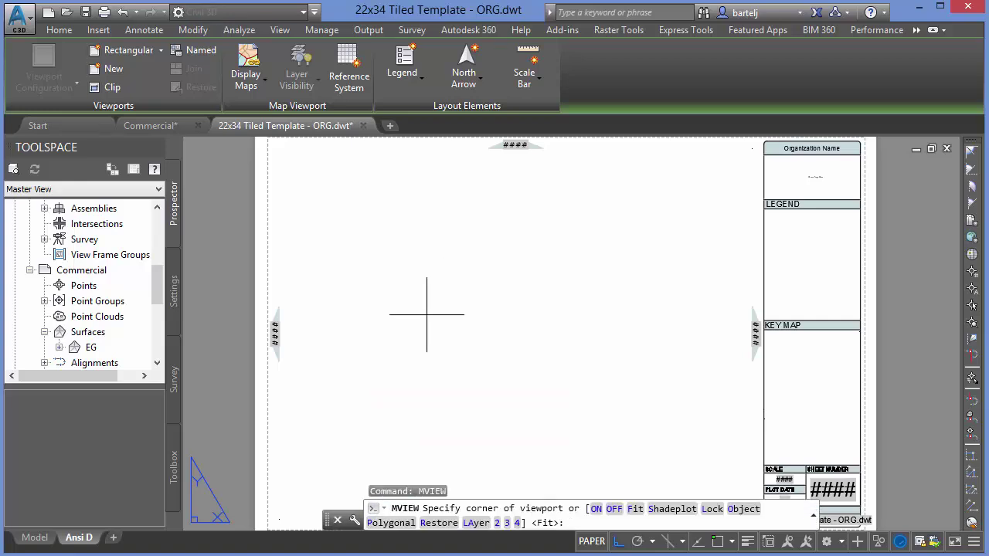
shift+right_click(363, 376)
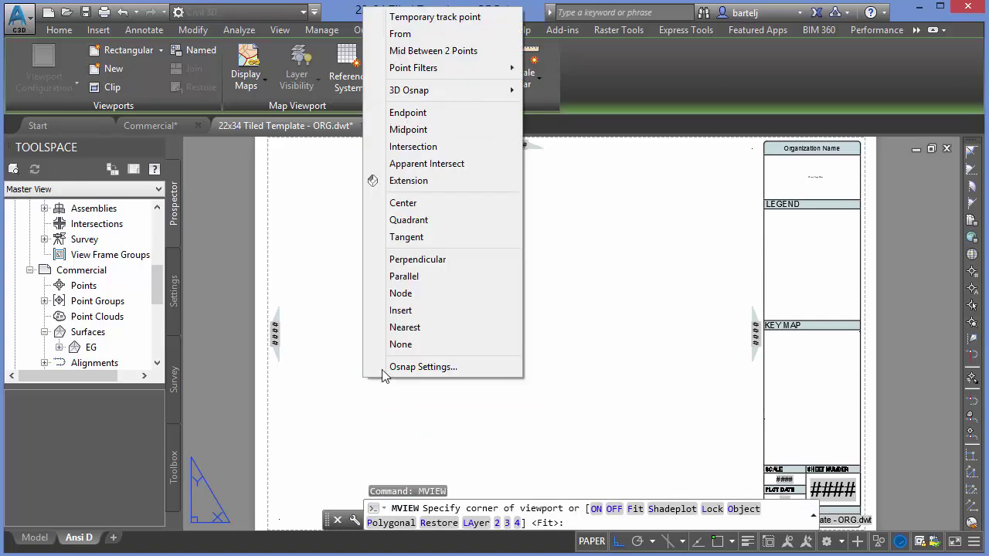
click(423, 293)
click(279, 519)
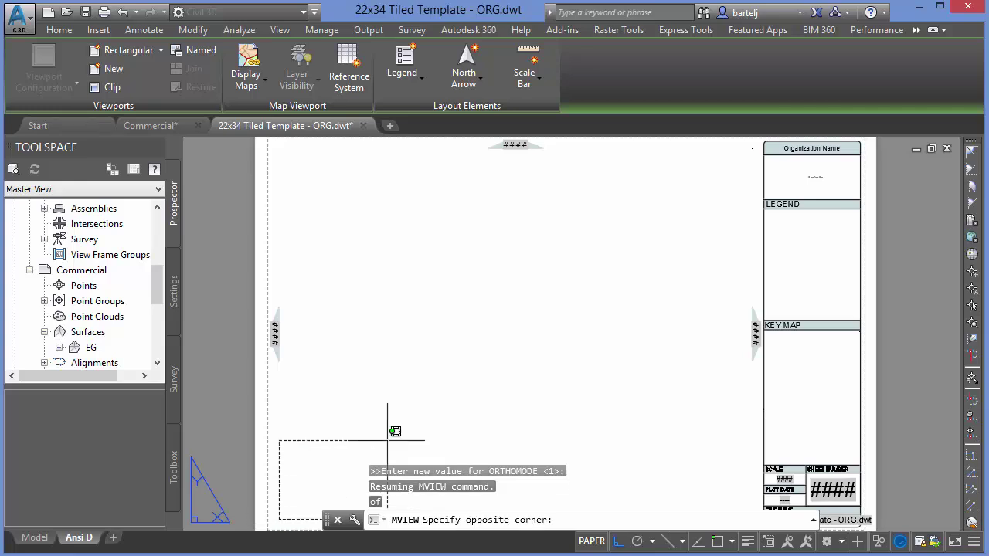
shift+right_click(709, 180)
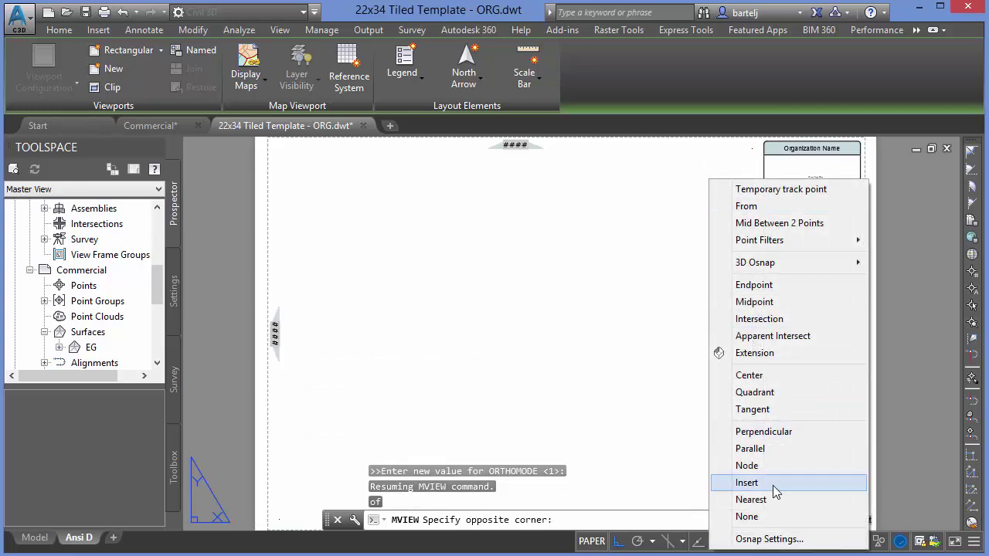
click(759, 468)
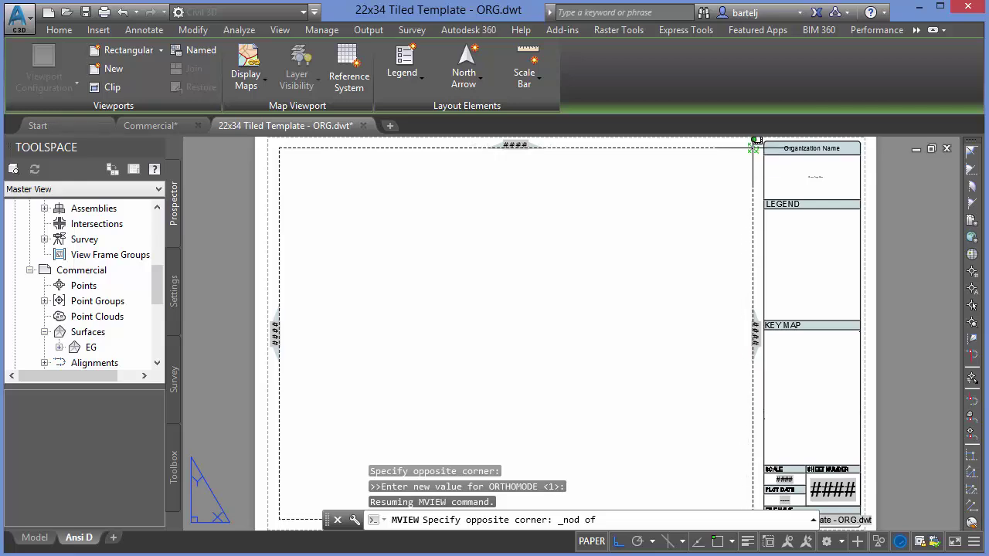
click(756, 142)
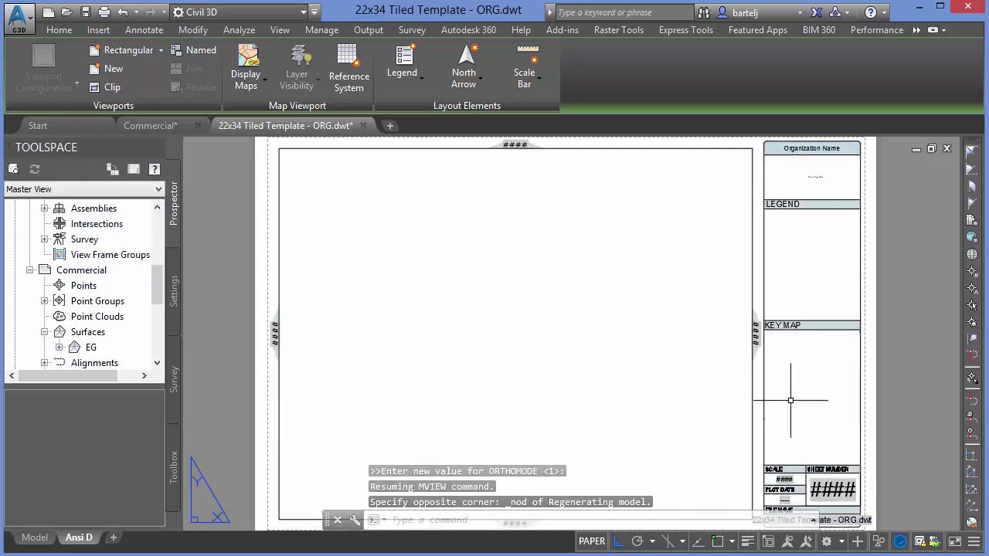
key(Return)
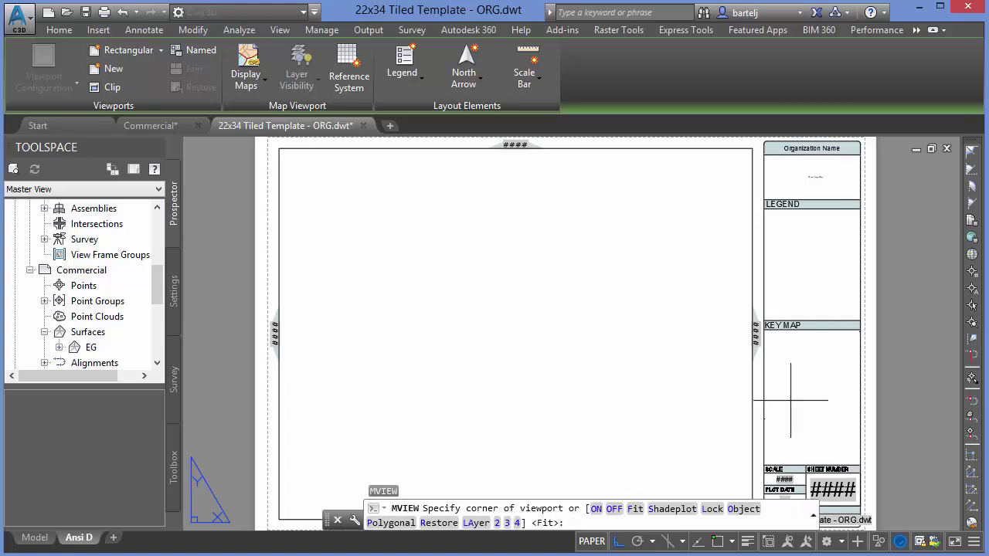
Step: Draw a second viewport between two nodes inside the KEY MAP box and close the Toolspace
key(F8)
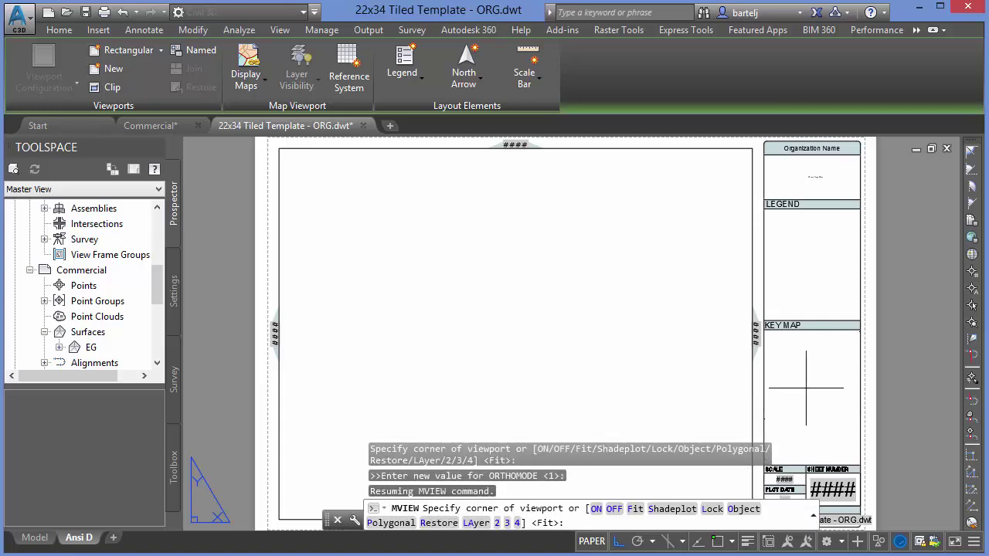
shift+right_click(813, 384)
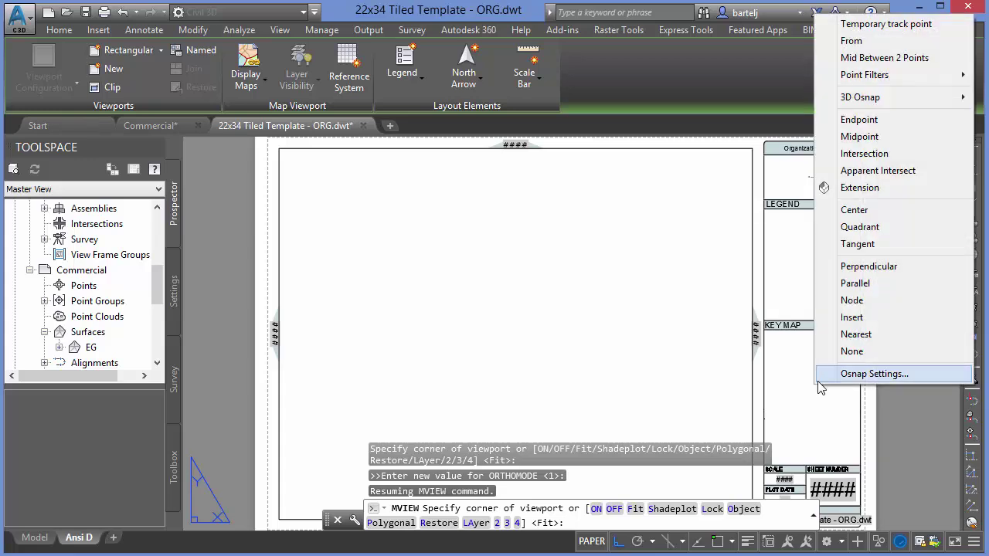
click(854, 300)
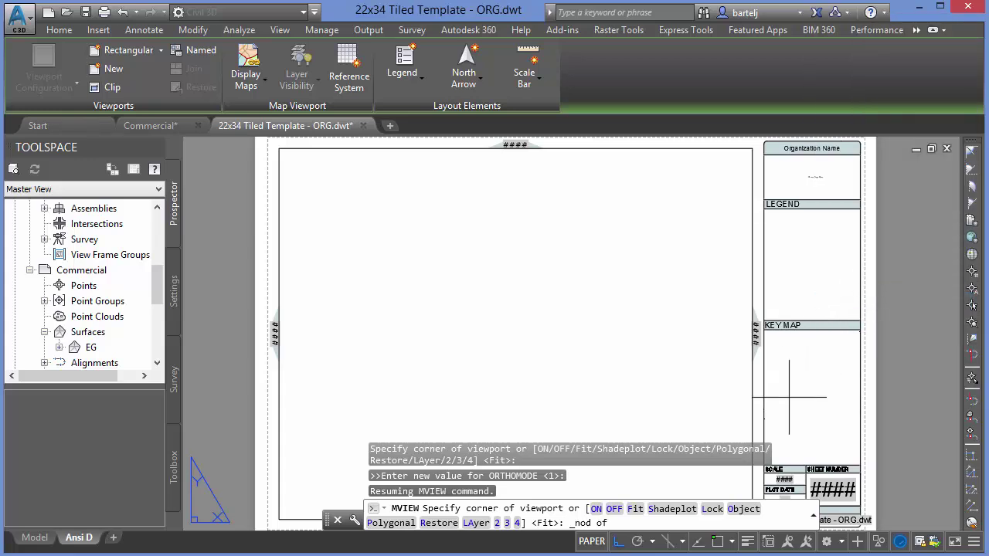
click(815, 365)
shift+right_click(819, 369)
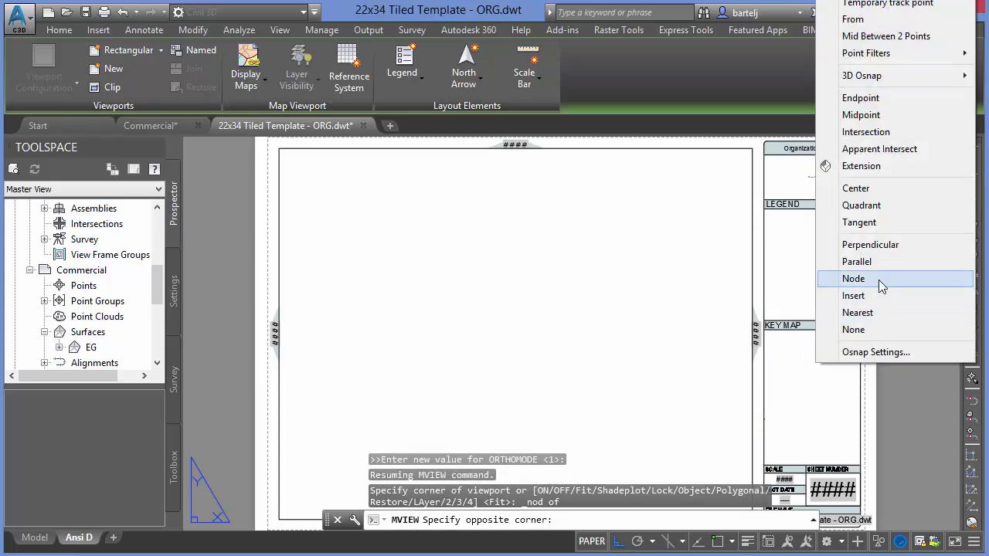
click(854, 278)
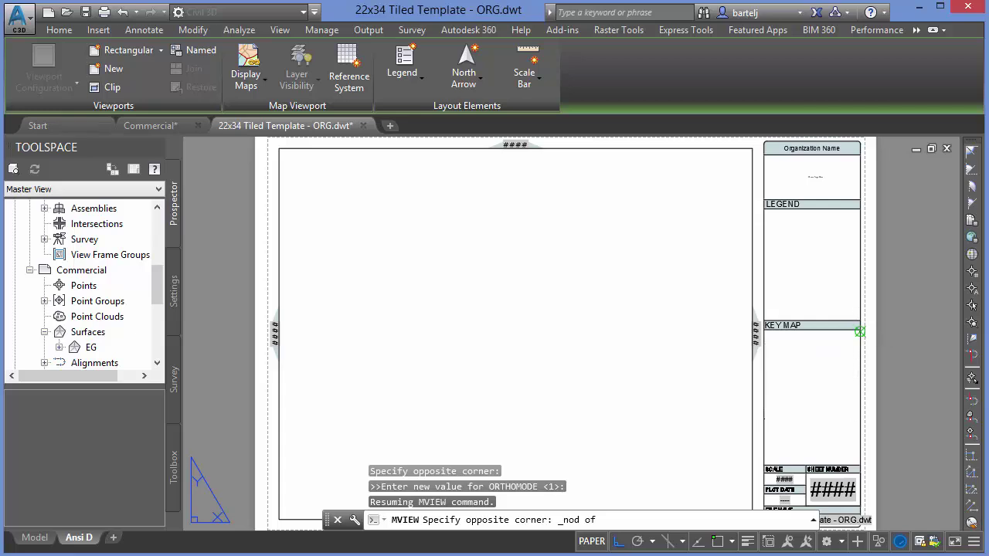
click(863, 331)
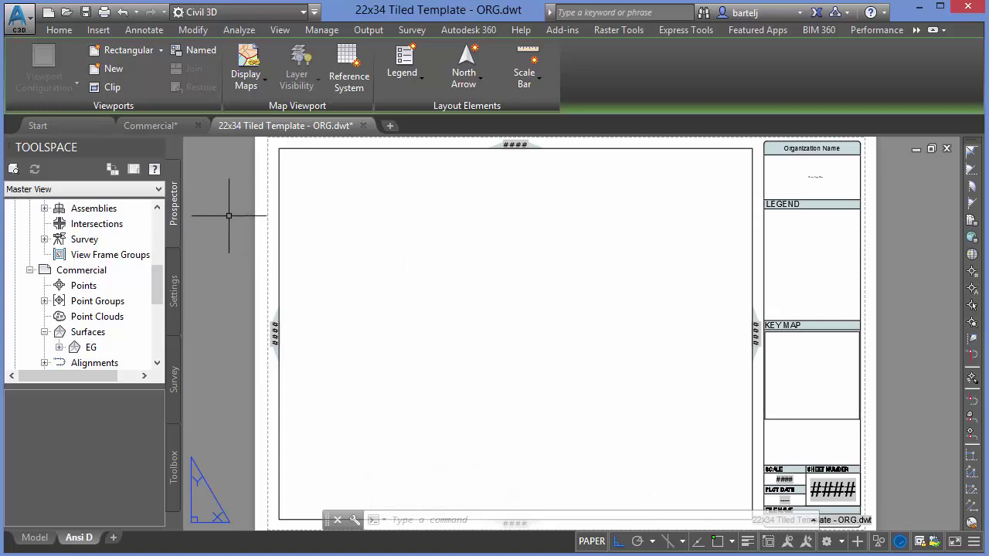
click(156, 147)
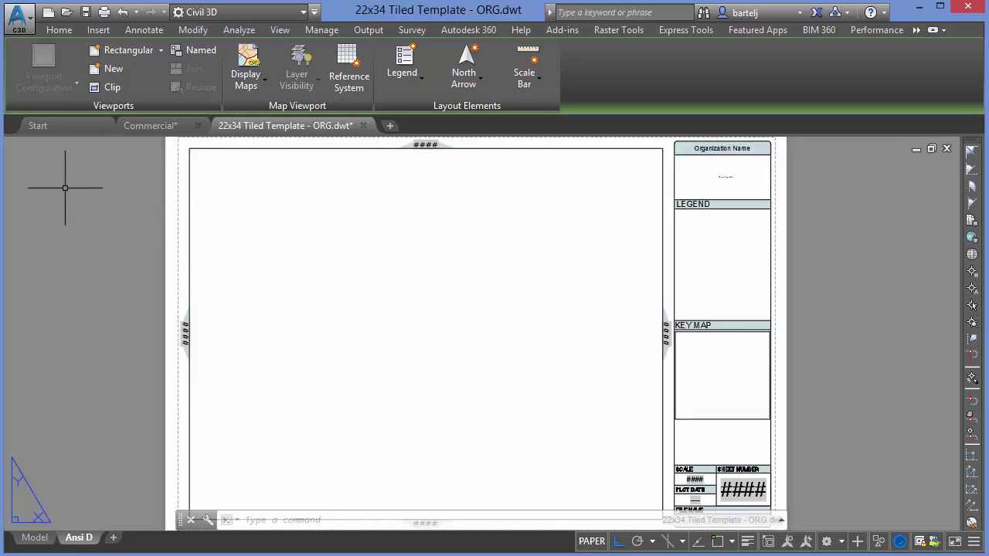
Step: Turn on and dock the Map Task Pane, then show its Map Book tools
click(59, 30)
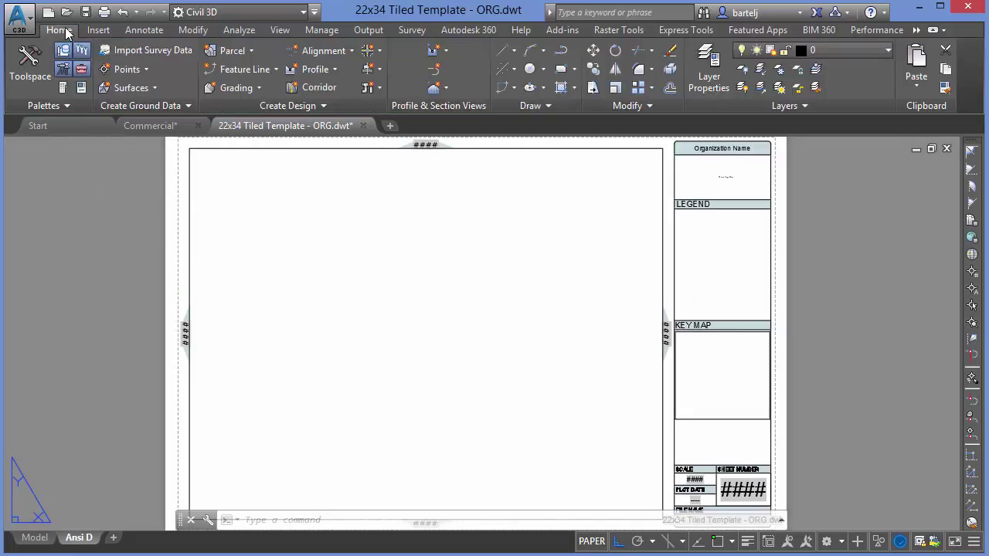
click(68, 106)
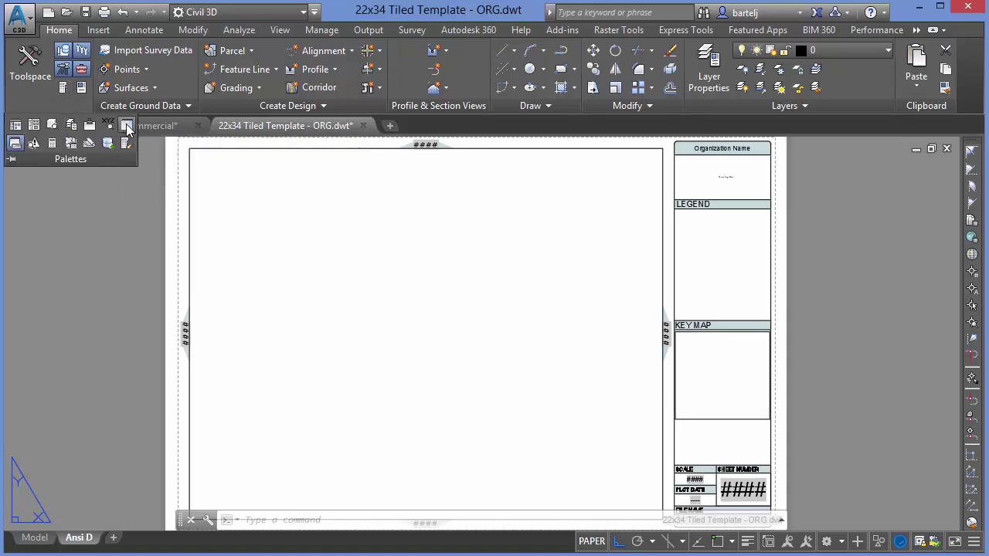
click(126, 126)
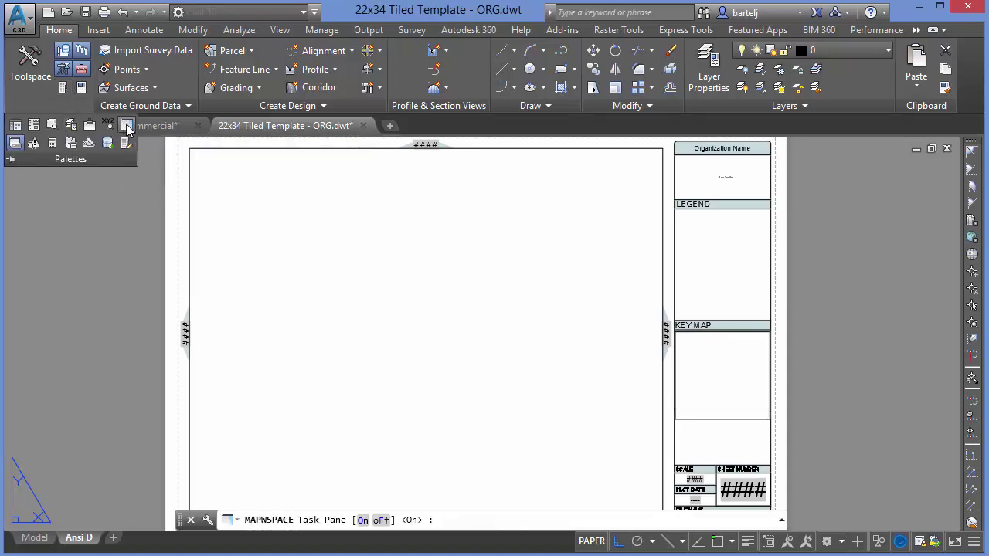
click(362, 520)
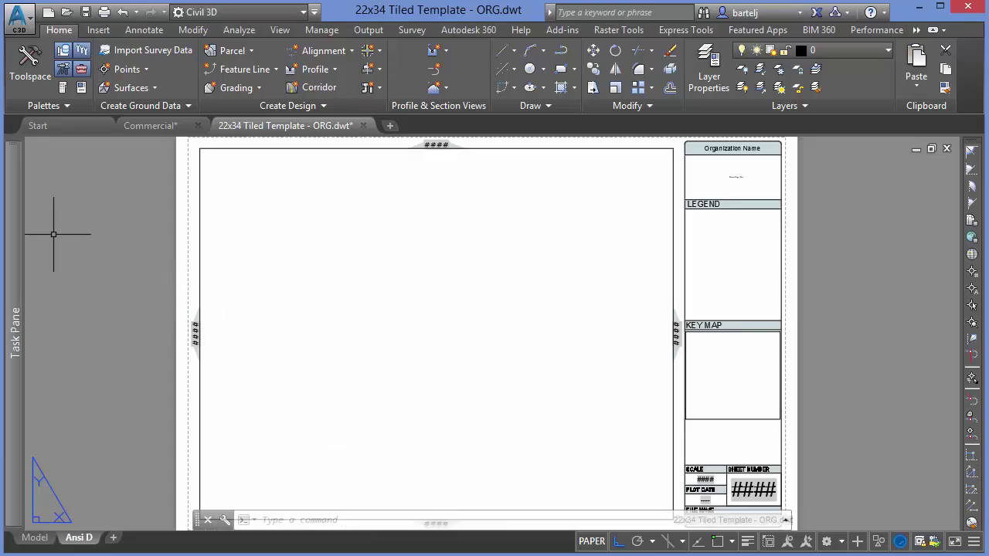
mouse_move(23, 223)
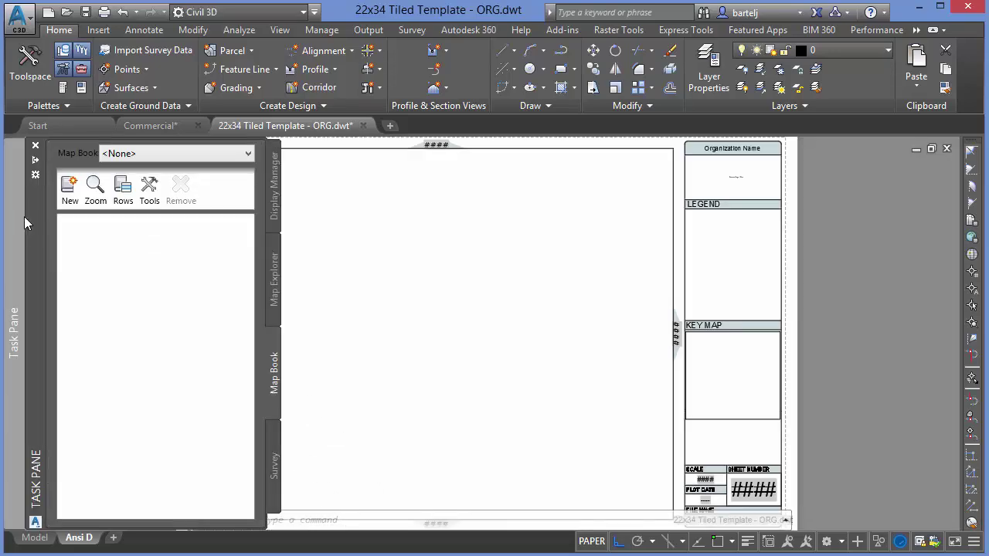
click(35, 159)
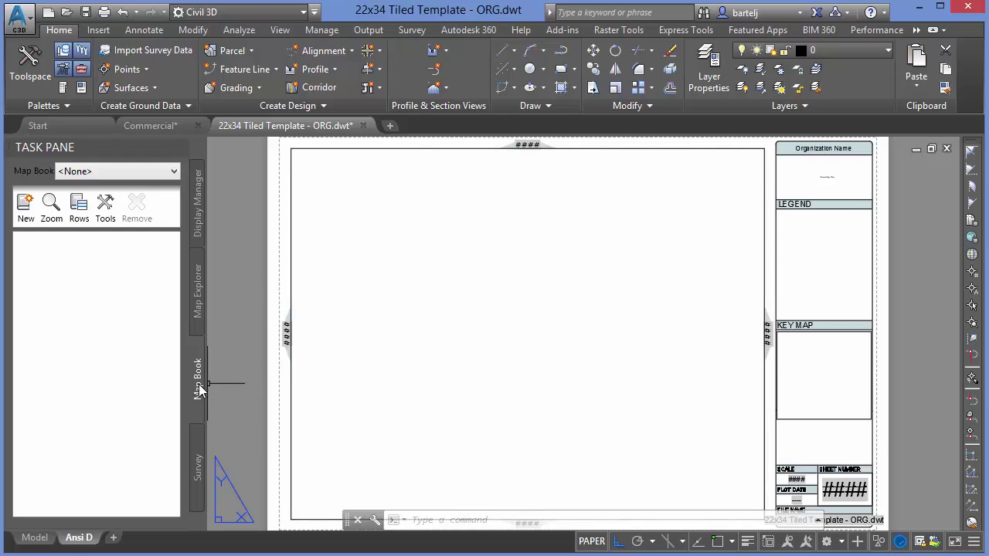
click(105, 205)
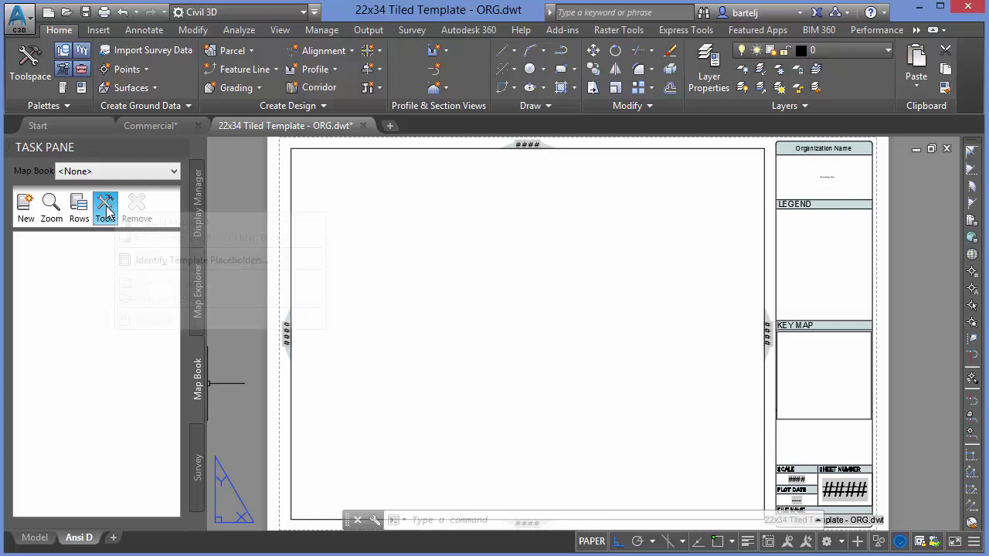
Step: Assign the large sheet viewport as the Main Viewport placeholder and begin picking the Keyview Viewport
click(150, 262)
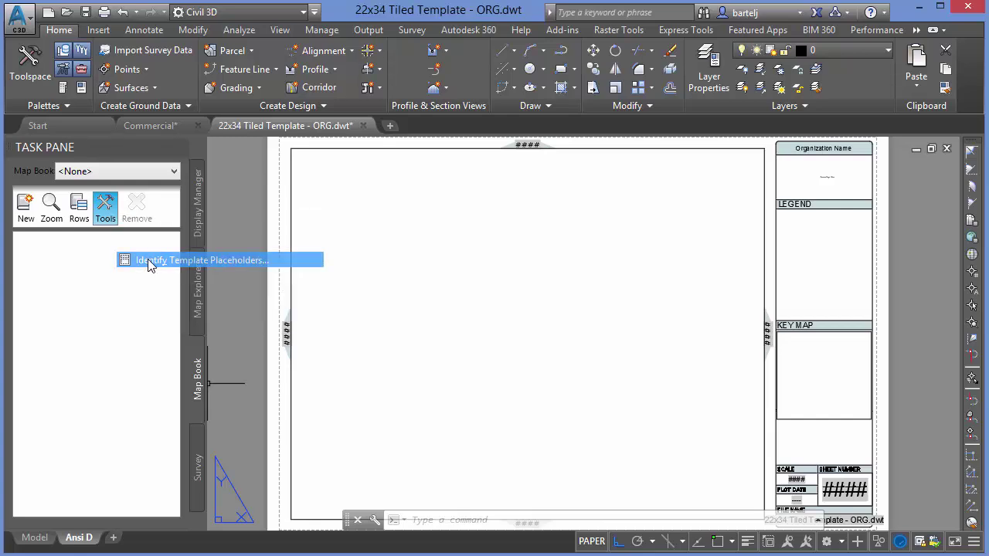
drag(277, 4, 181, 44)
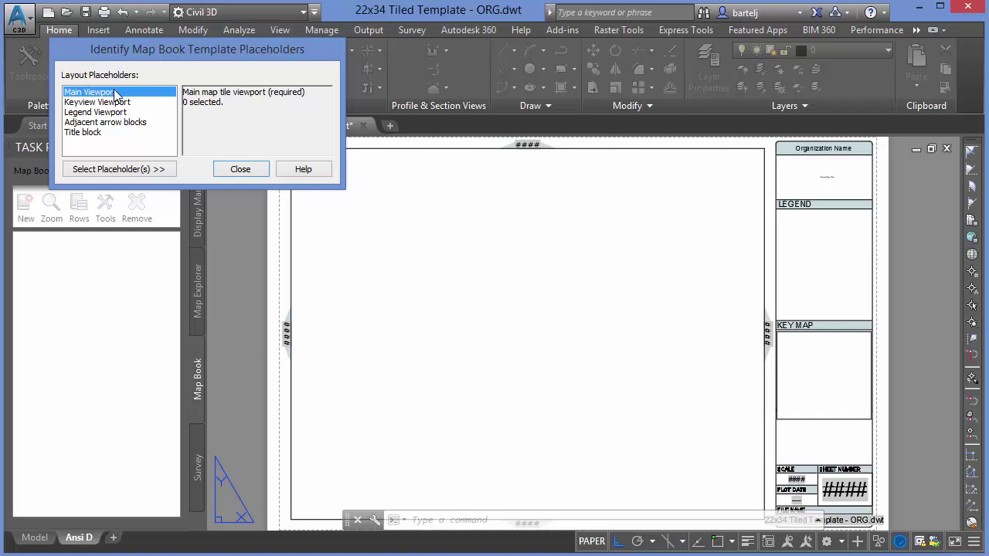
click(136, 168)
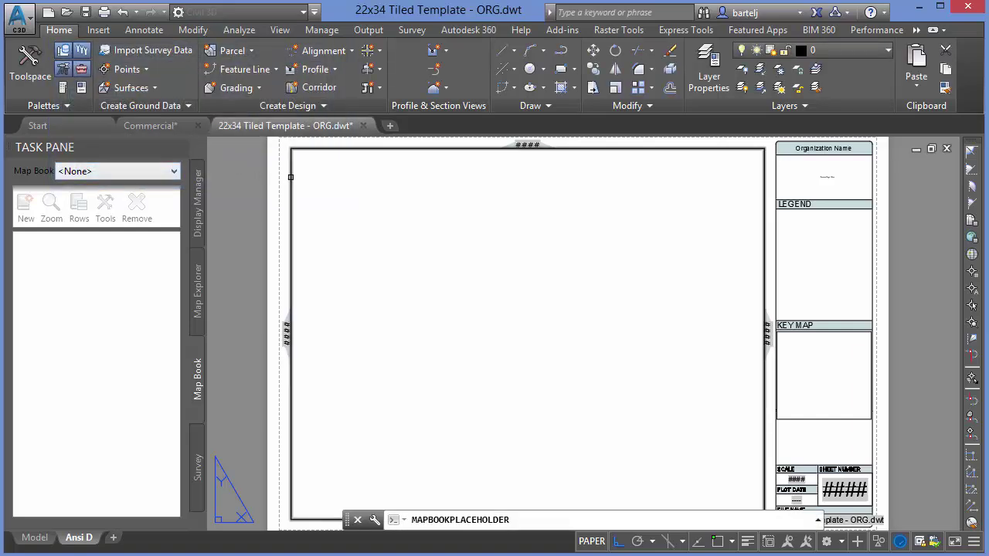
click(290, 177)
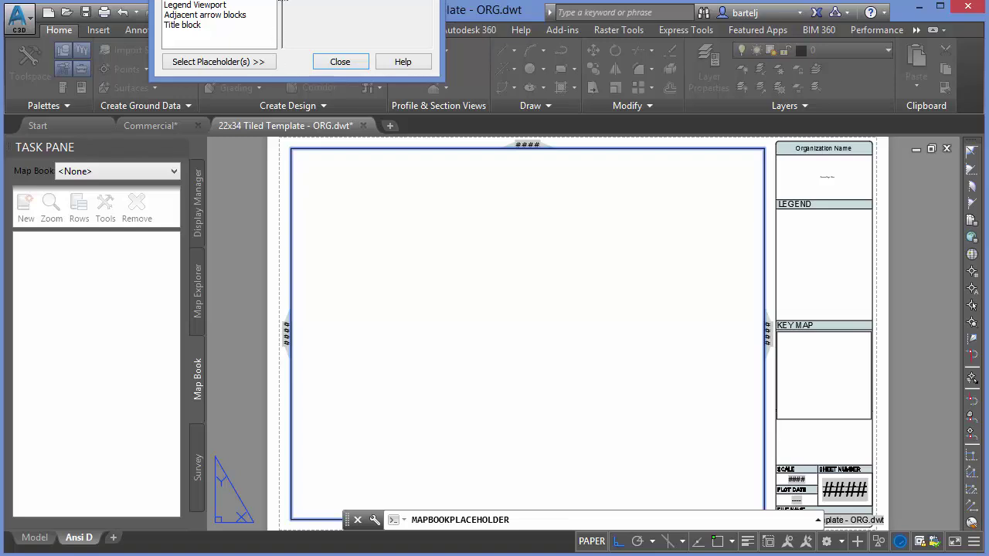
key(alt+space)
key(m)
click(175, 34)
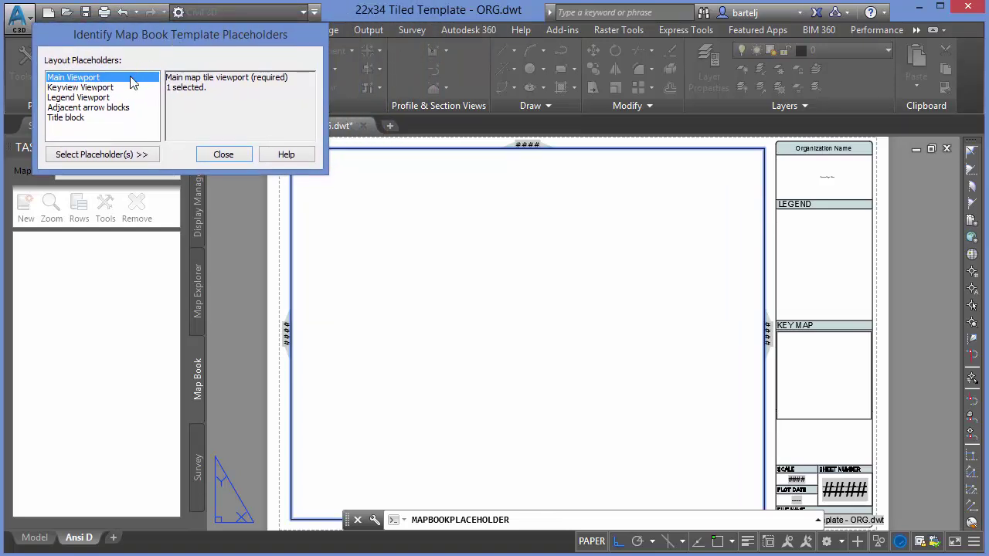
click(101, 88)
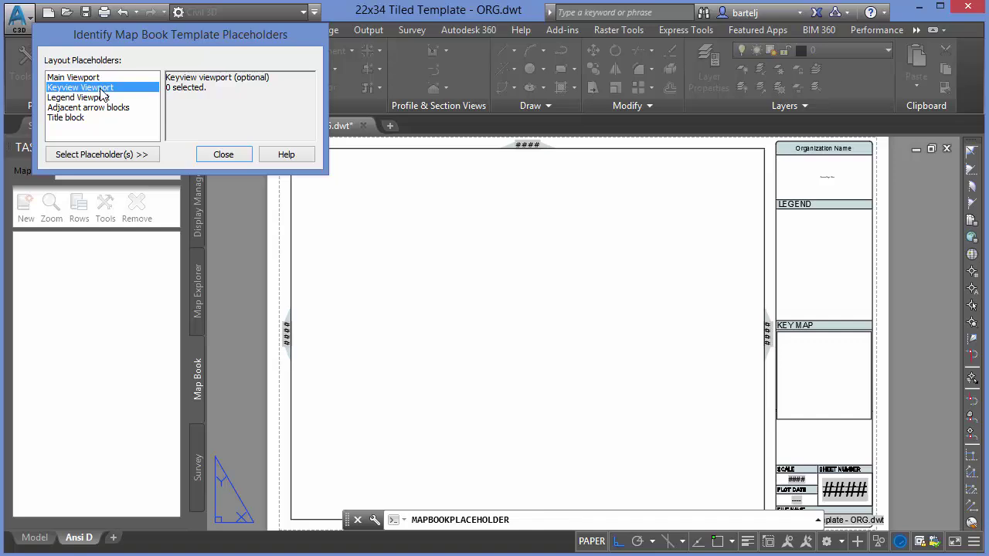
click(105, 154)
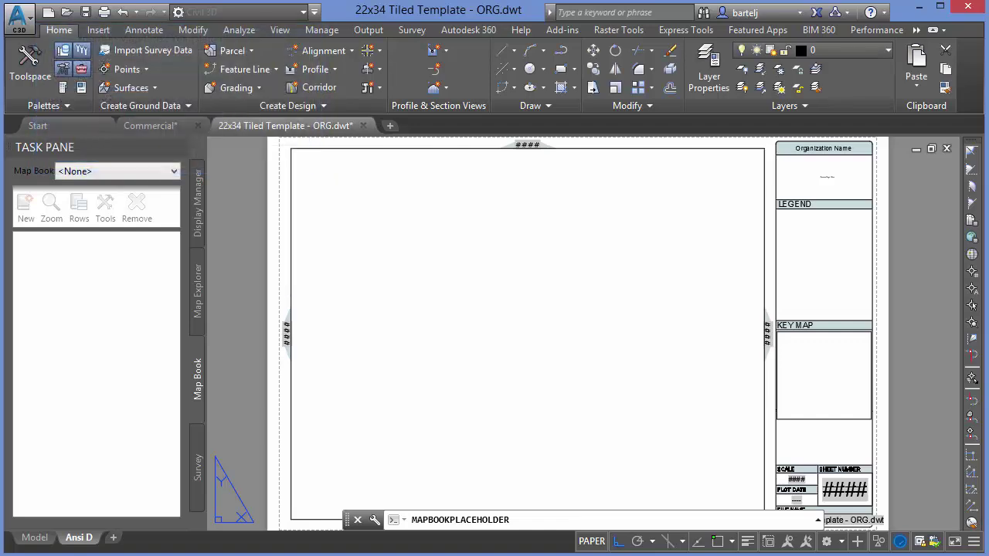
Step: Pick the KEY MAP viewport as the Keyview Viewport, verify both assignments, and close the dialog
click(808, 419)
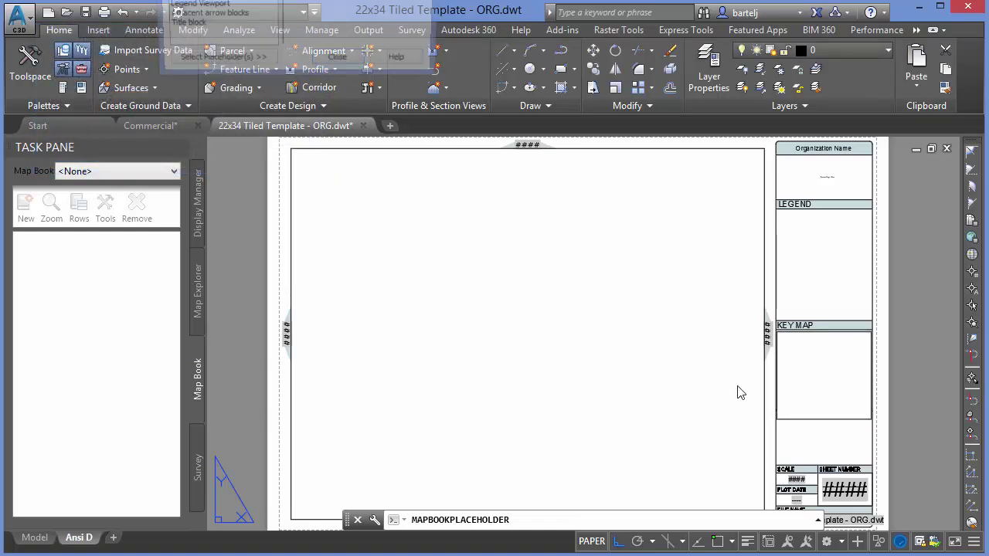
drag(302, 1, 191, 36)
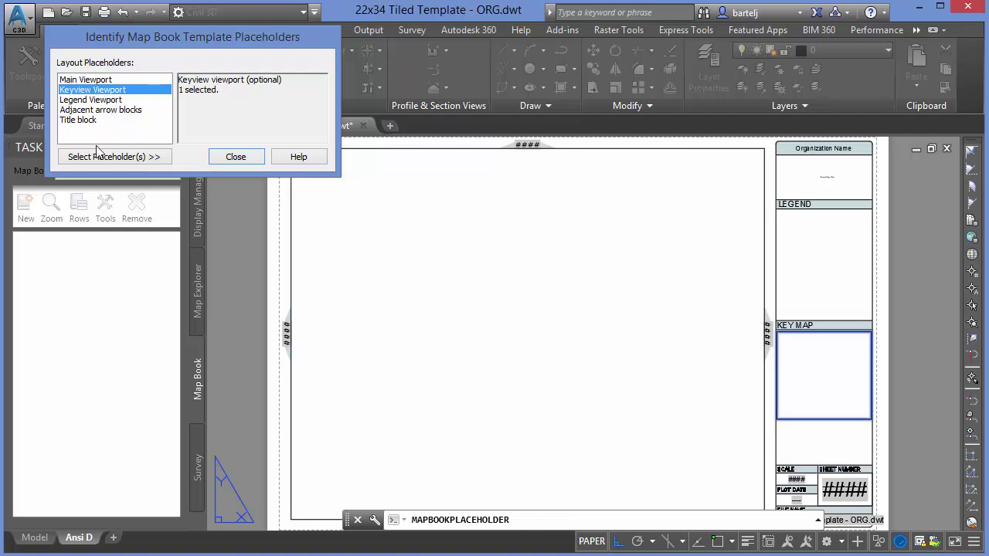
click(98, 80)
click(100, 91)
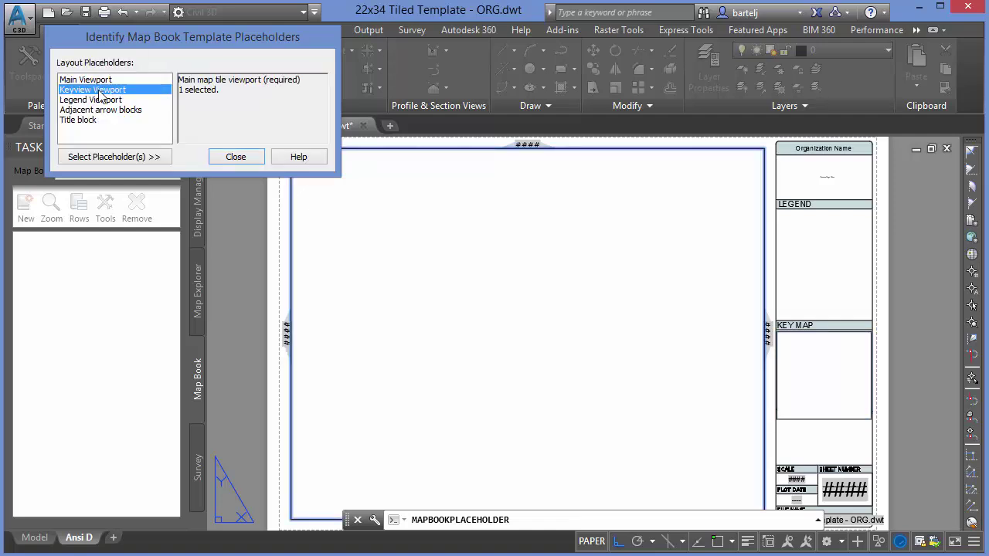
click(100, 80)
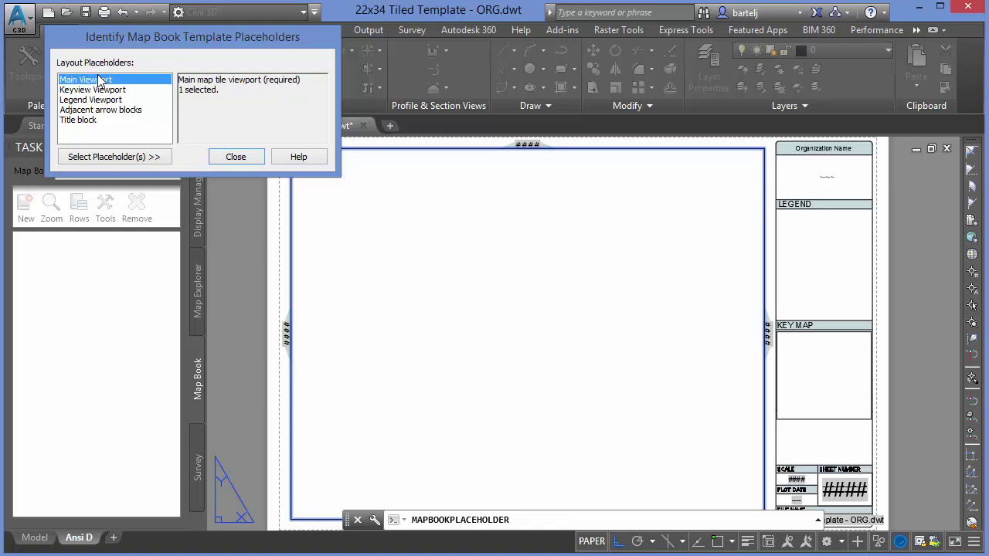
click(101, 91)
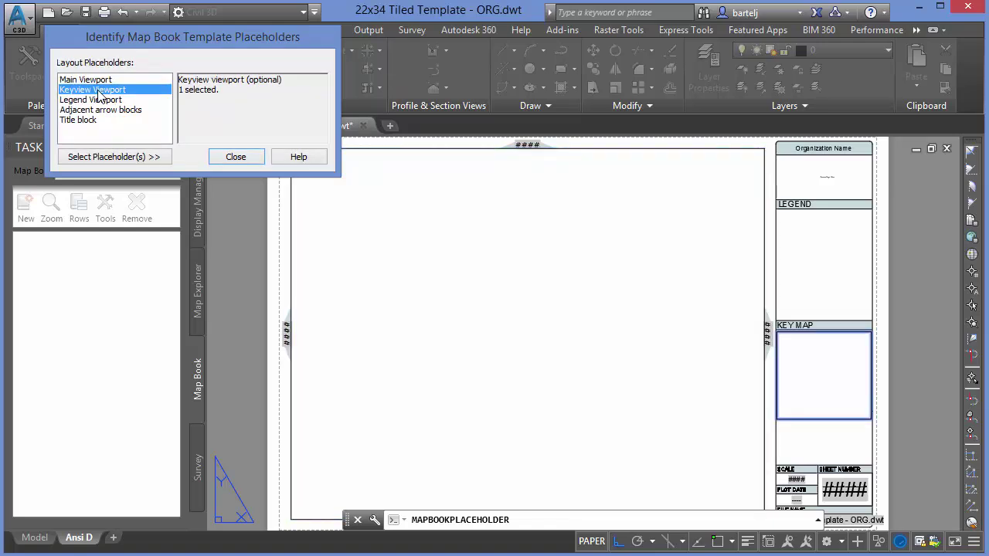
click(227, 158)
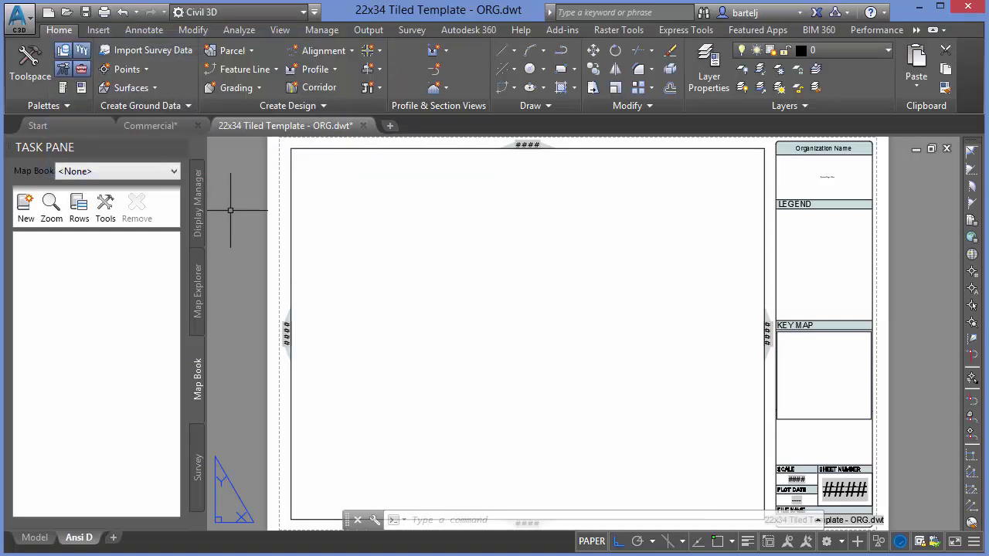
Step: Save the tiled template and return to the Commercial drawing
click(86, 12)
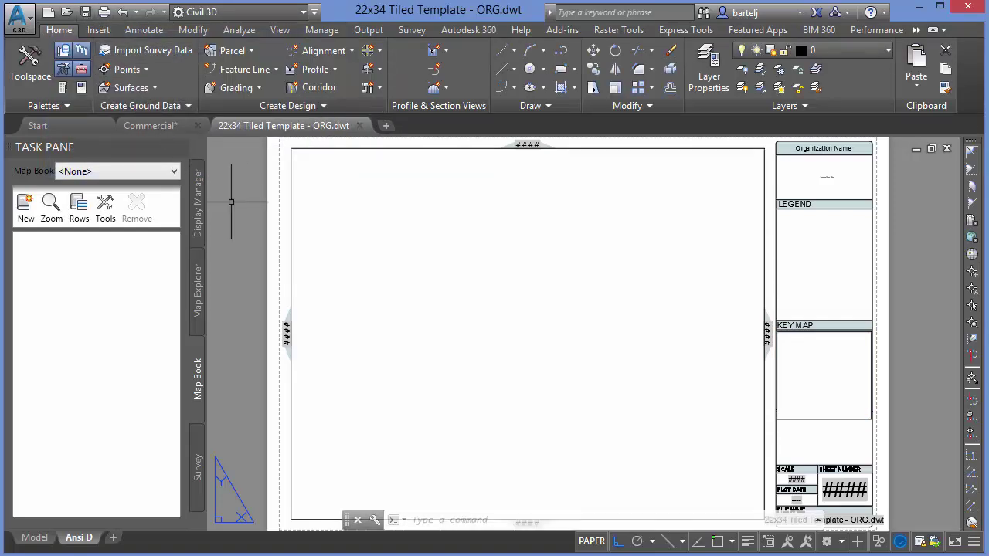
click(157, 125)
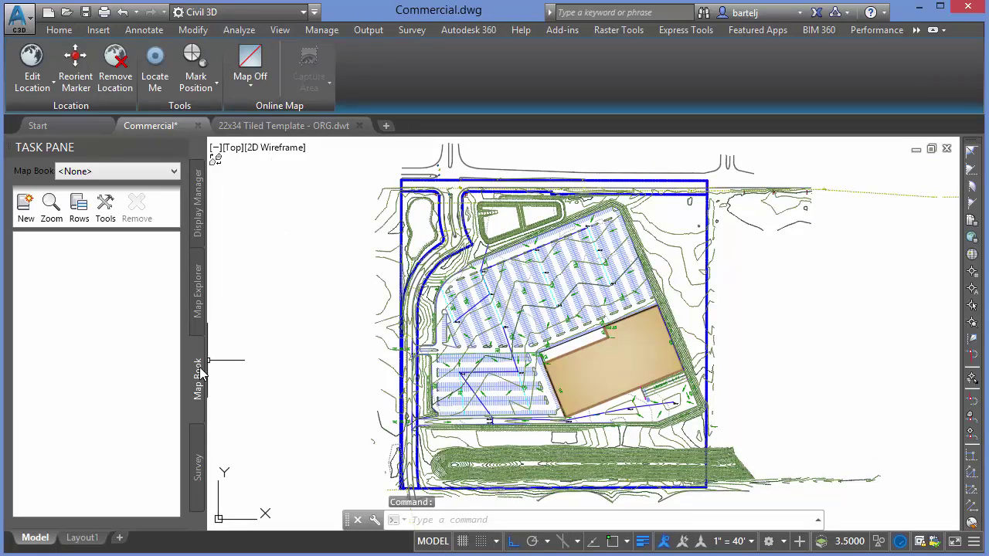
Step: Create a new map book from model space and name it 'Grading'
click(25, 209)
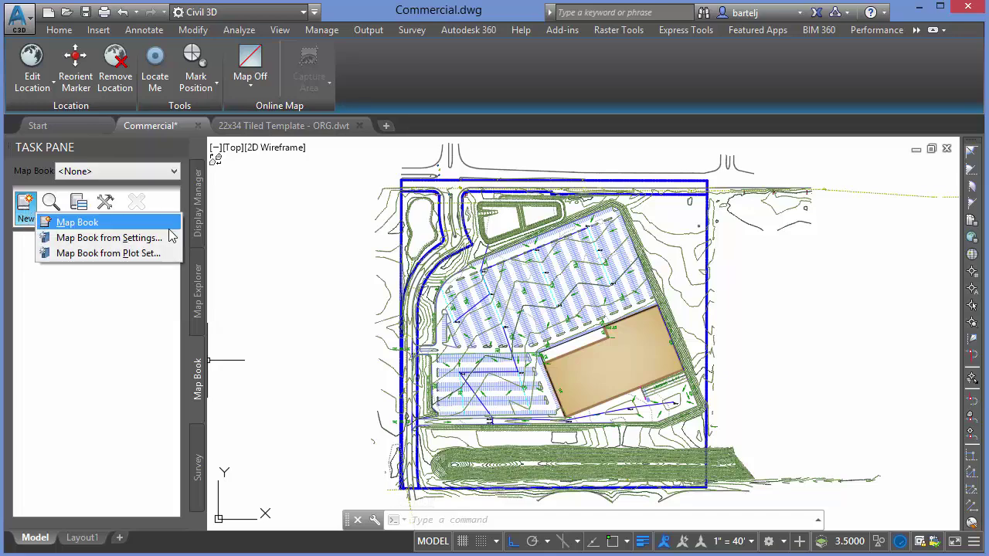
click(77, 222)
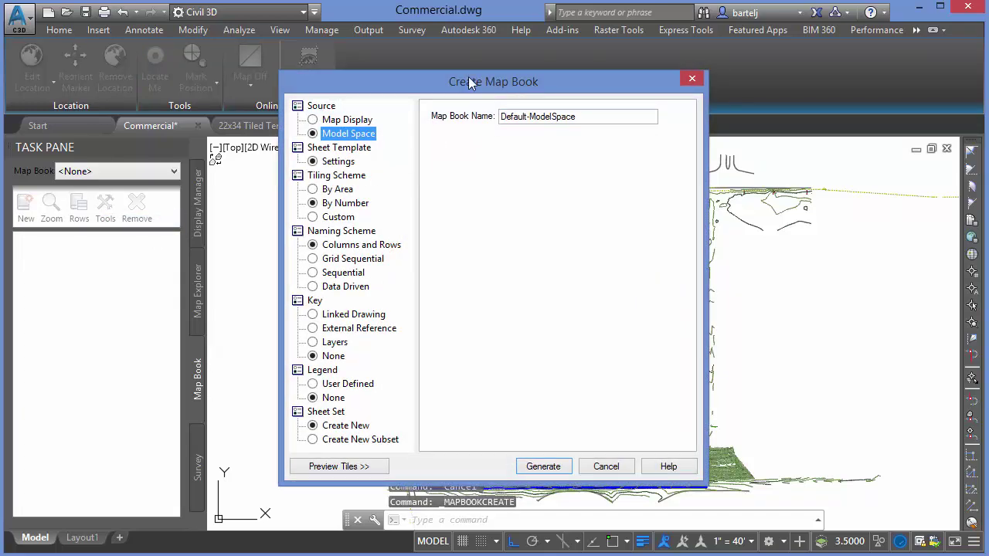
drag(527, 83, 273, 55)
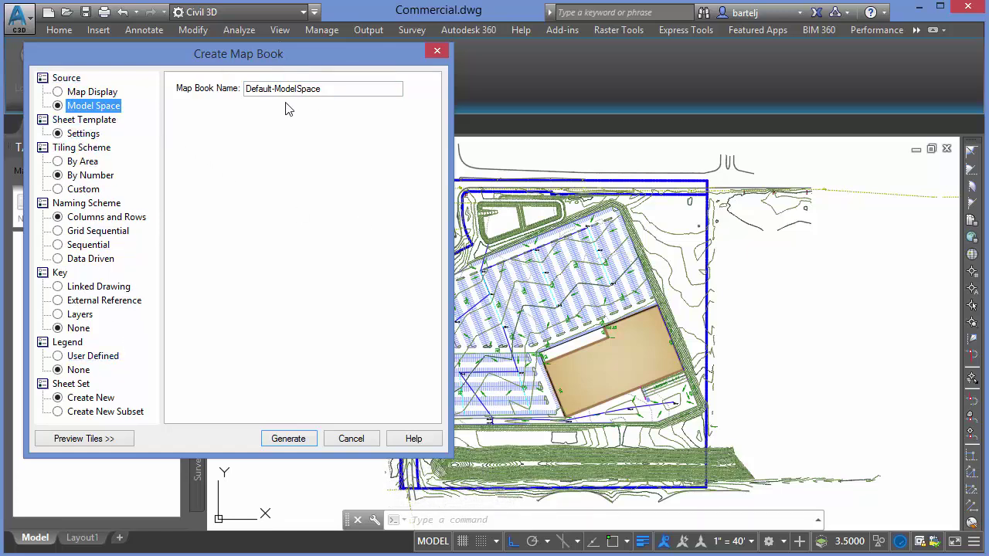
drag(339, 88, 239, 89)
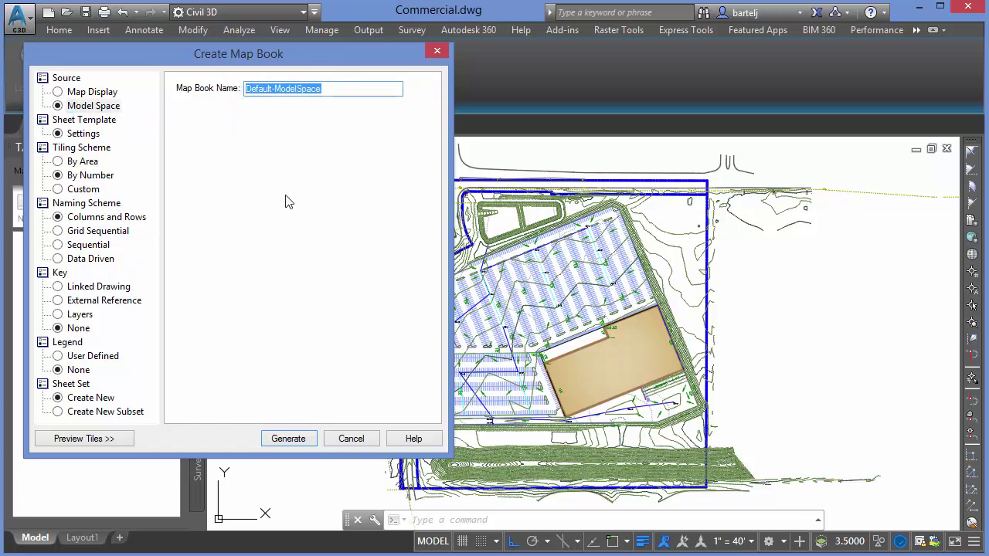
text(Grading)
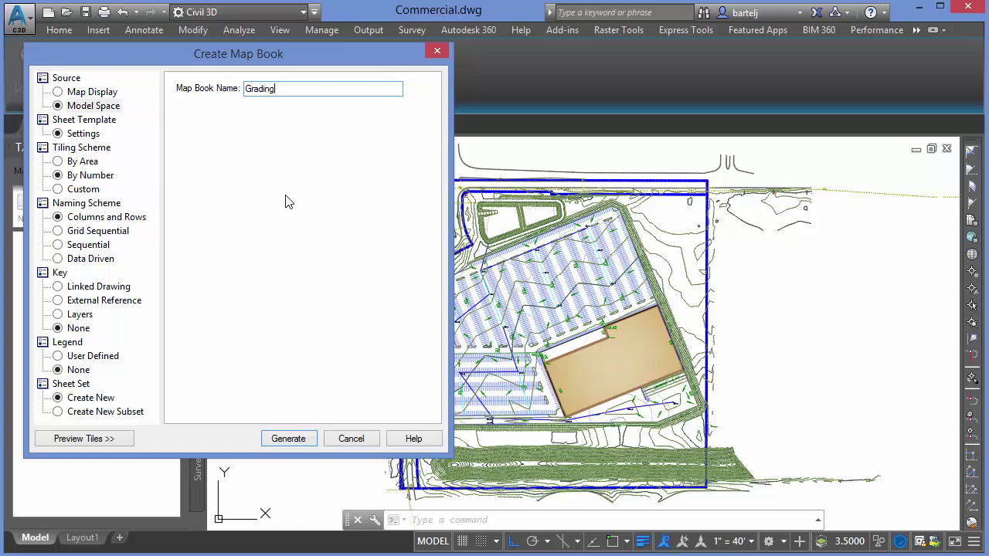
Step: Load 22x34 Tiled Template - ORG.dwt as the sheet template, keeping the Ansi D layout
click(83, 134)
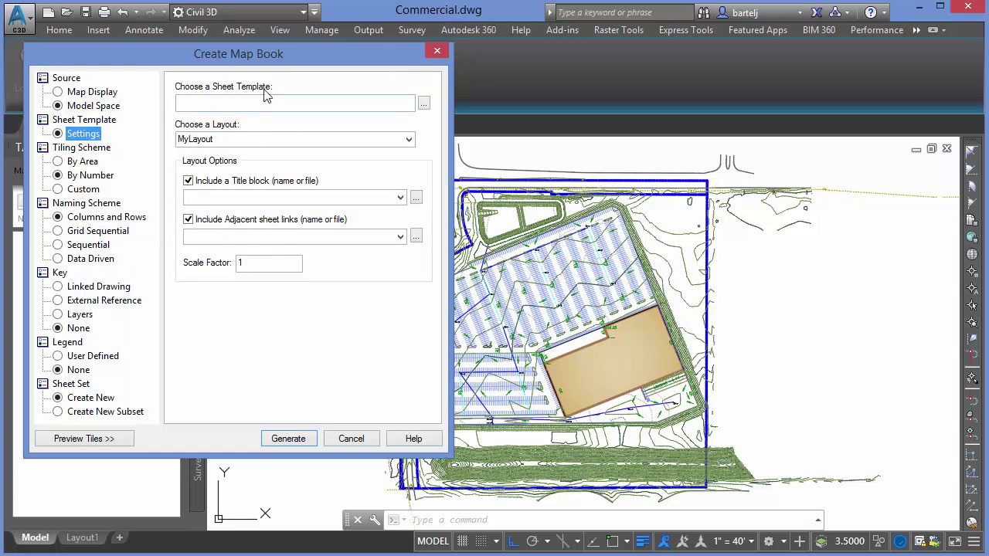
click(423, 105)
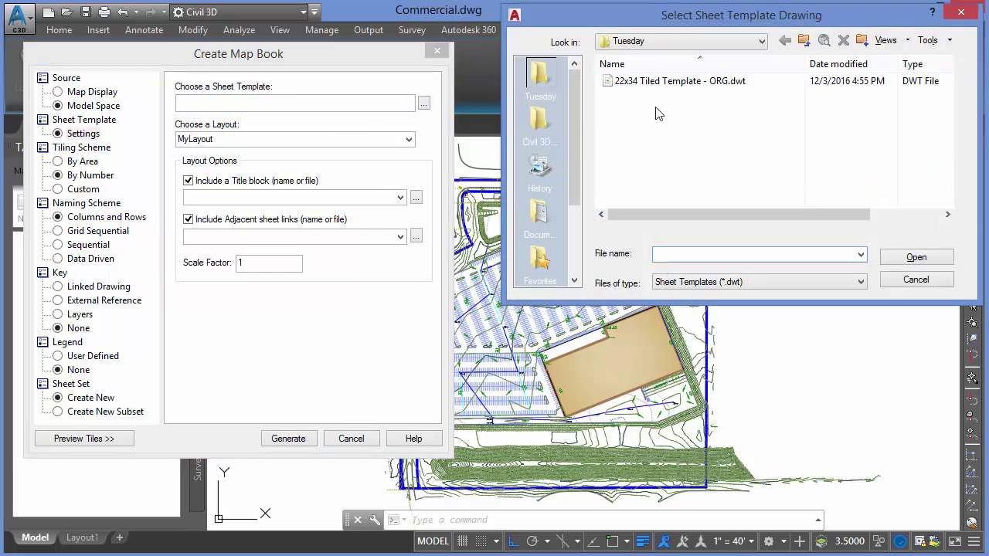
click(658, 83)
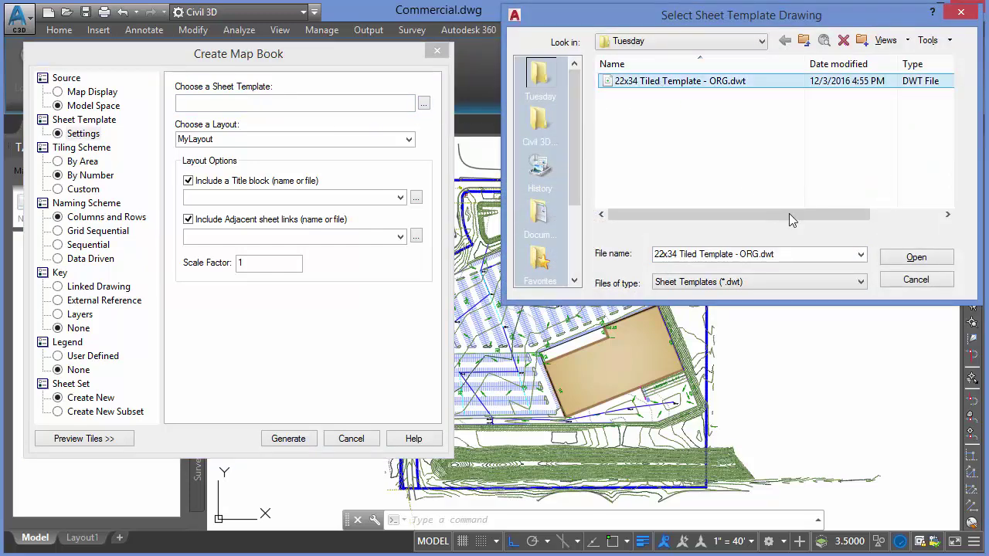
click(912, 258)
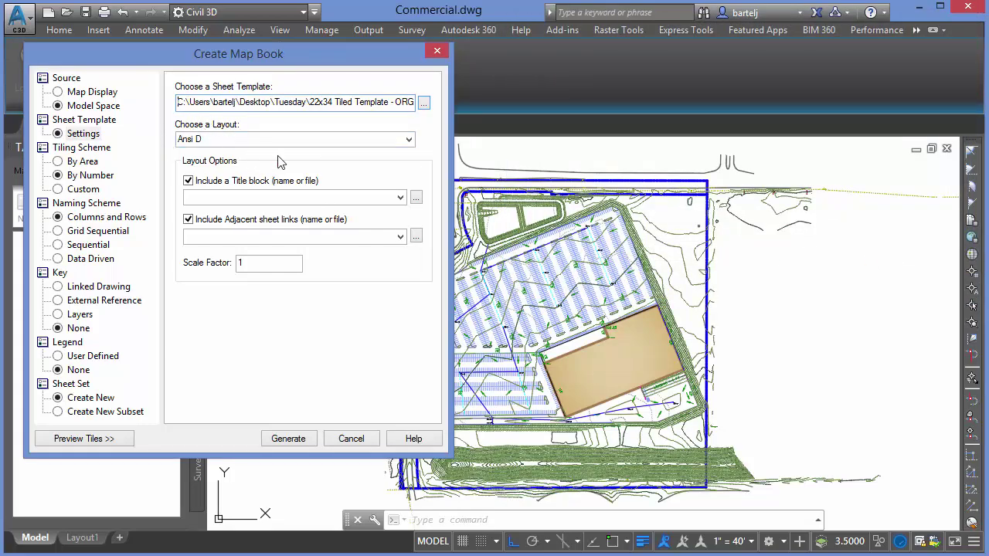
click(407, 139)
click(401, 152)
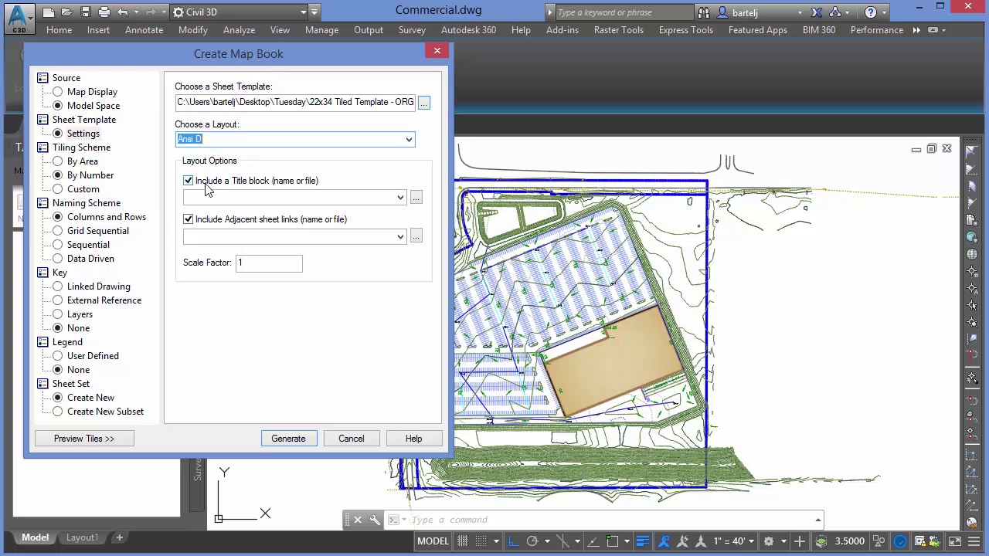
Step: Choose Title Block as the title block, turn off adjacent sheet links, and set scale factor 20
click(400, 197)
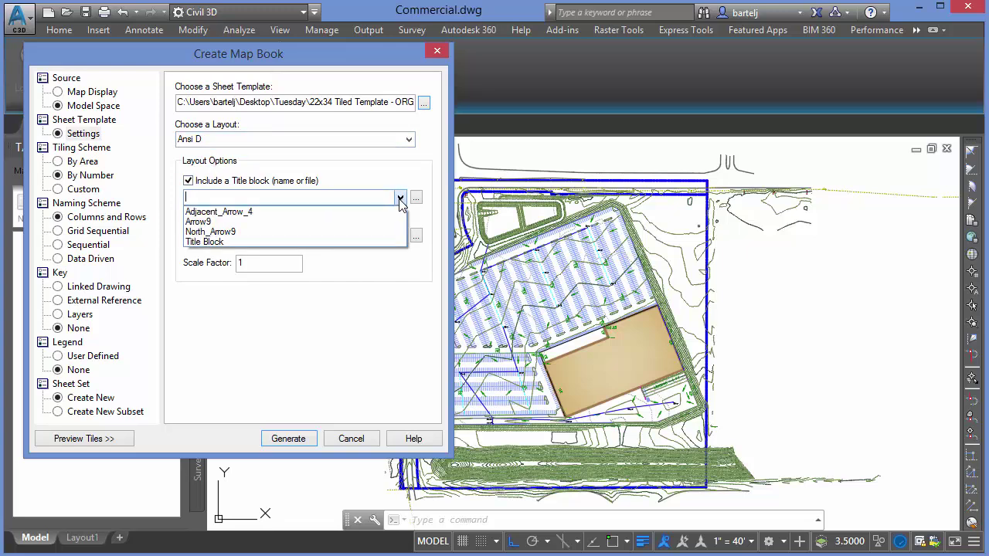
click(230, 242)
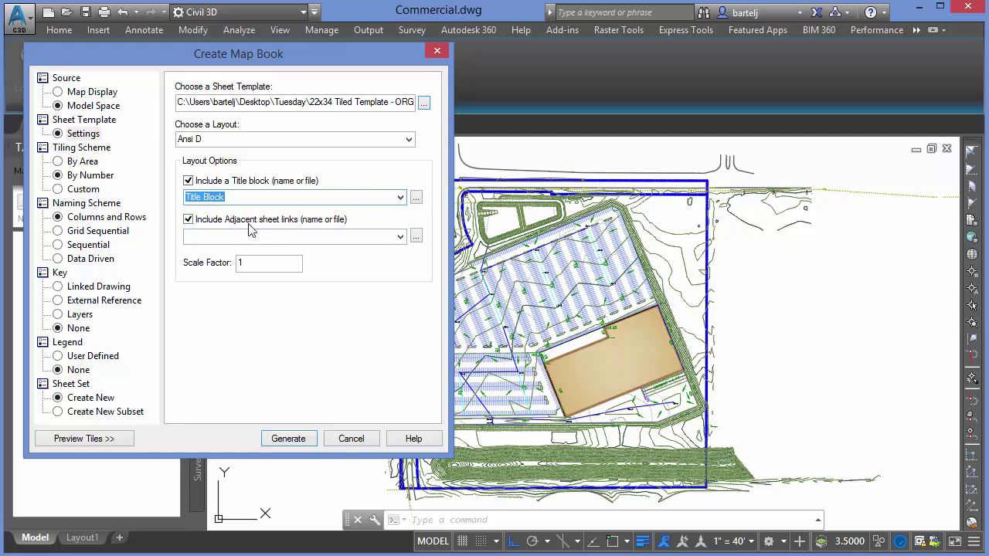
click(188, 220)
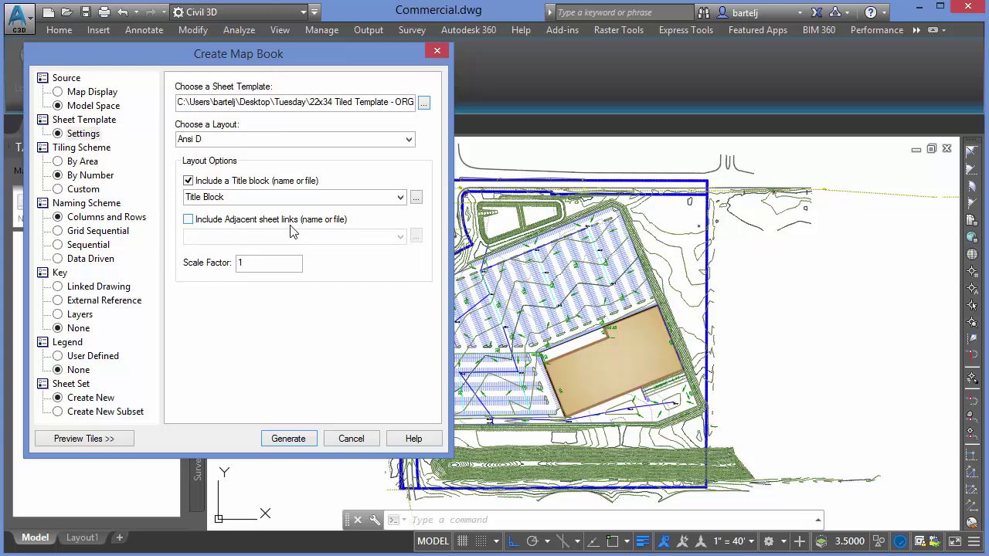
drag(247, 263, 230, 268)
Step: Change the By Number tile overlap from 5% to 0%
click(89, 176)
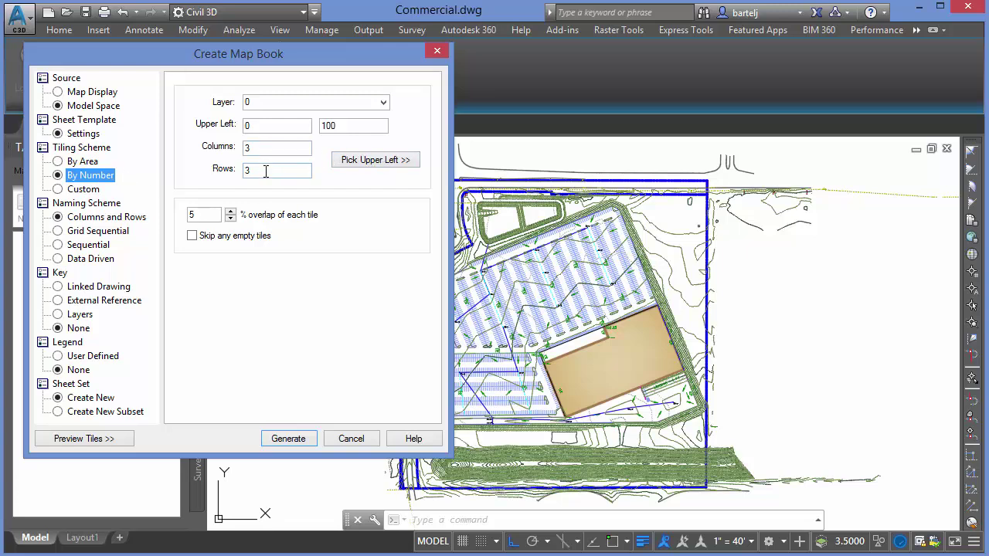
drag(204, 214, 177, 222)
text(0)
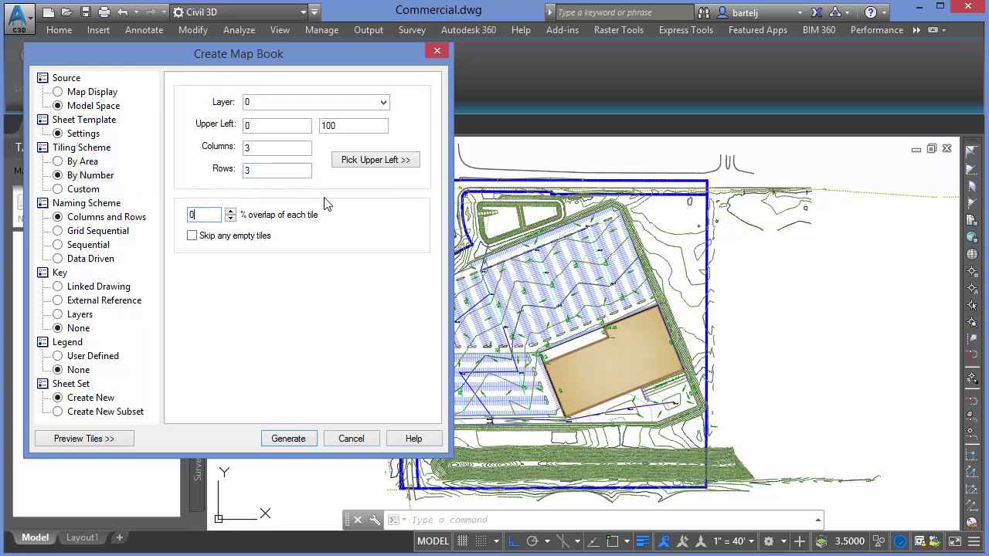
Step: Anchor the tiling's upper-left corner beside the site and preview the 3-column tile grid
click(369, 164)
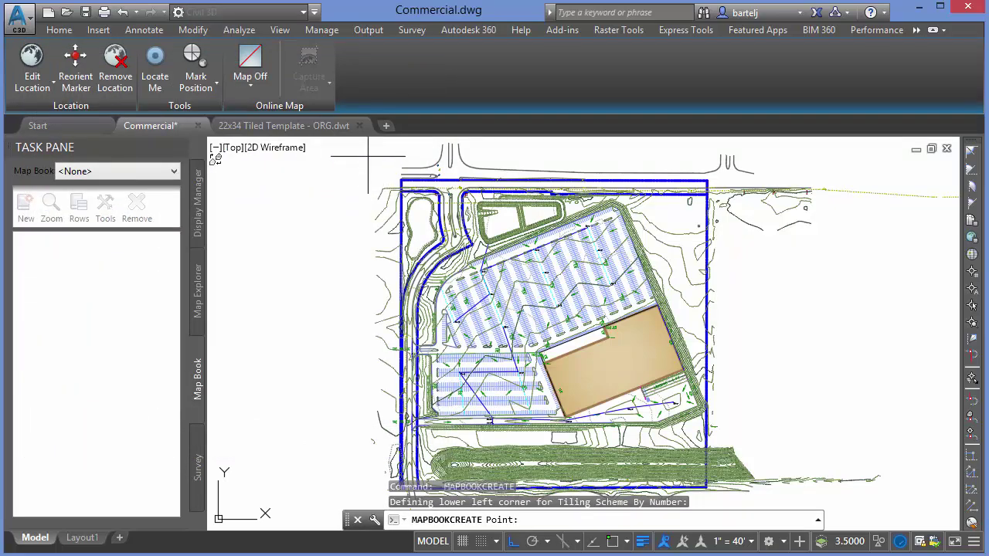
click(368, 156)
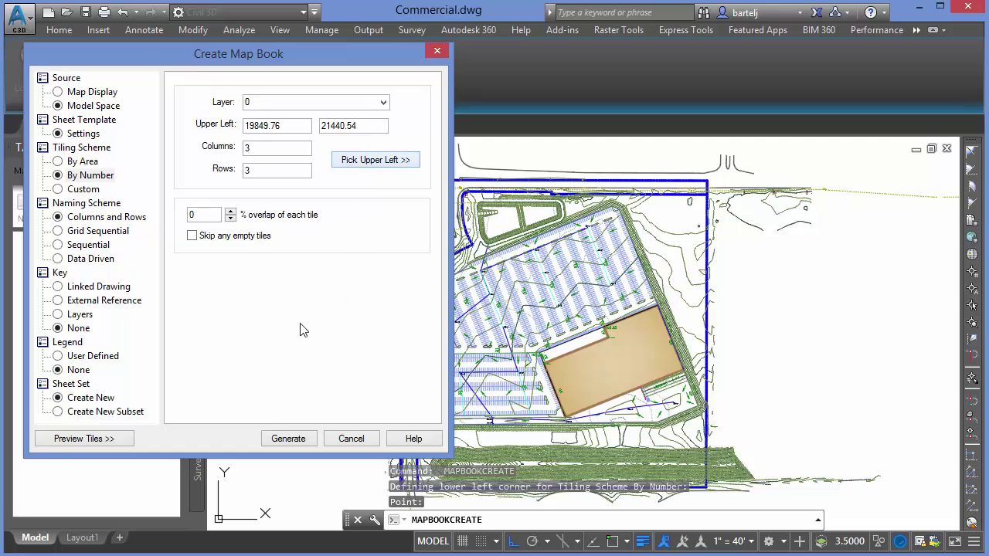
click(104, 439)
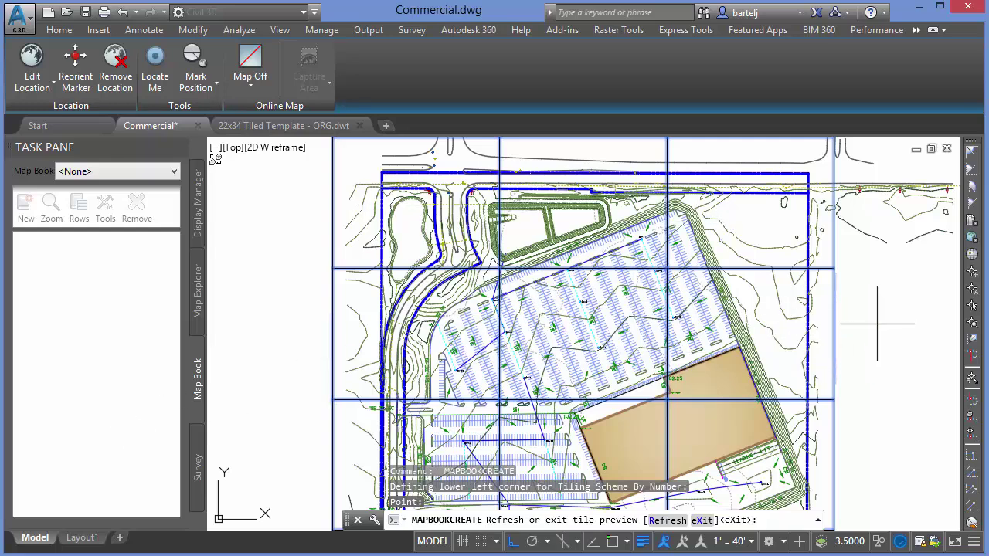
scroll(881, 325, down, 2)
mouse_move(876, 342)
middle_down()
mouse_move(750, 274)
mouse_move(738, 289)
middle_up()
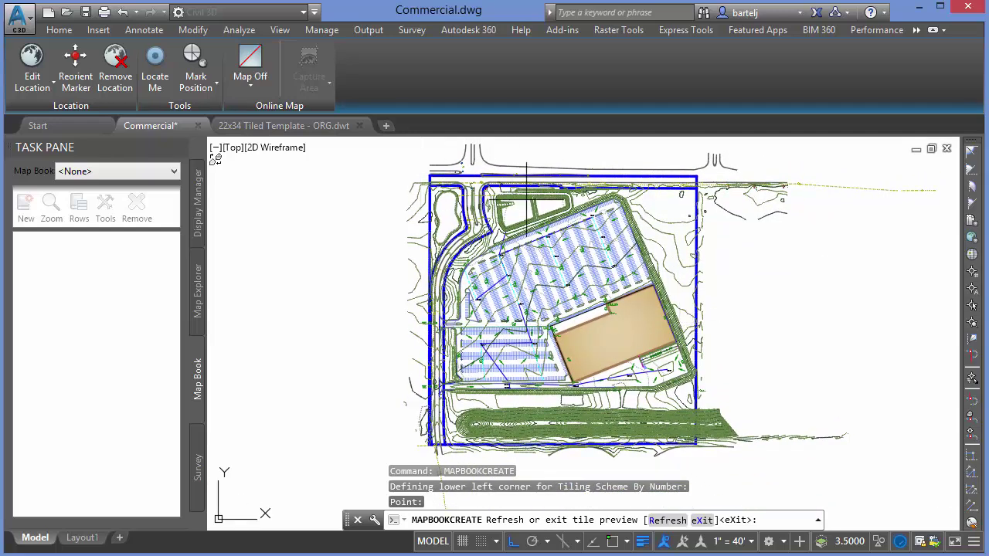
click(668, 520)
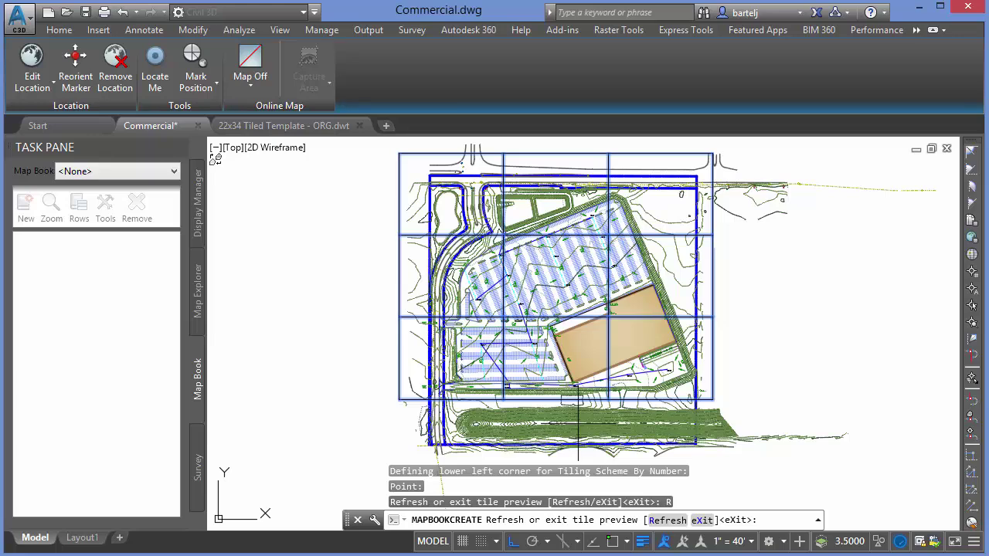
click(702, 520)
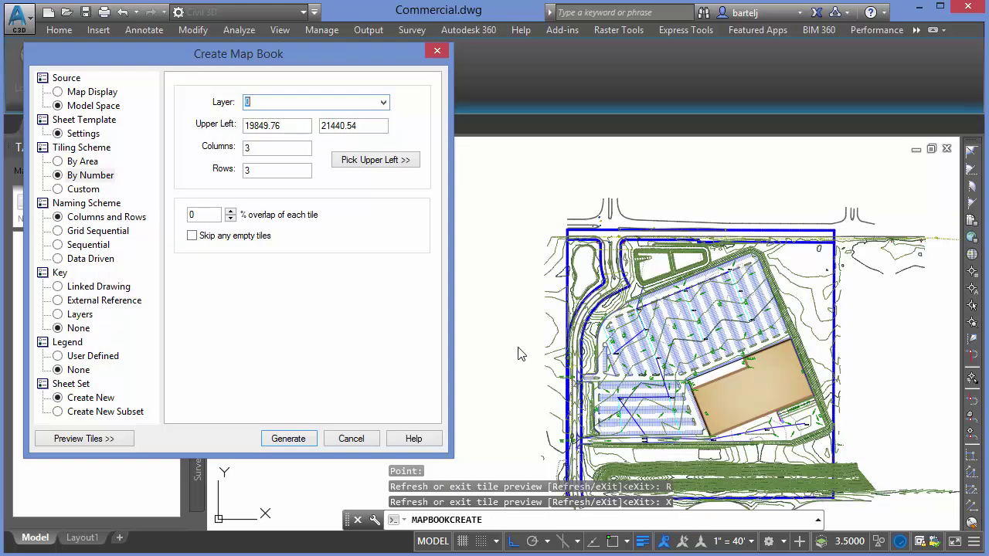
Step: Change the tiling to 4 rows and preview the 3-by-4 grid again
double_click(247, 170)
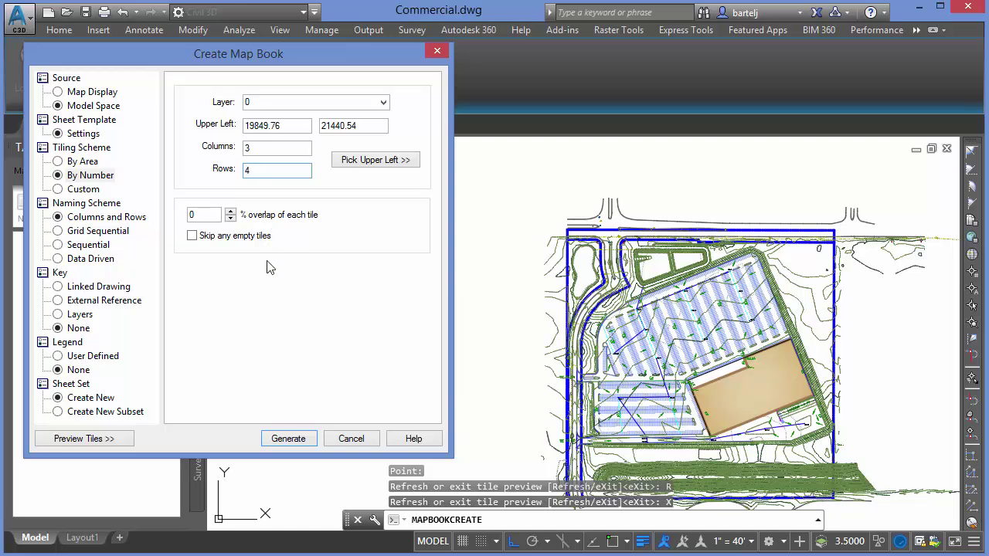
click(110, 437)
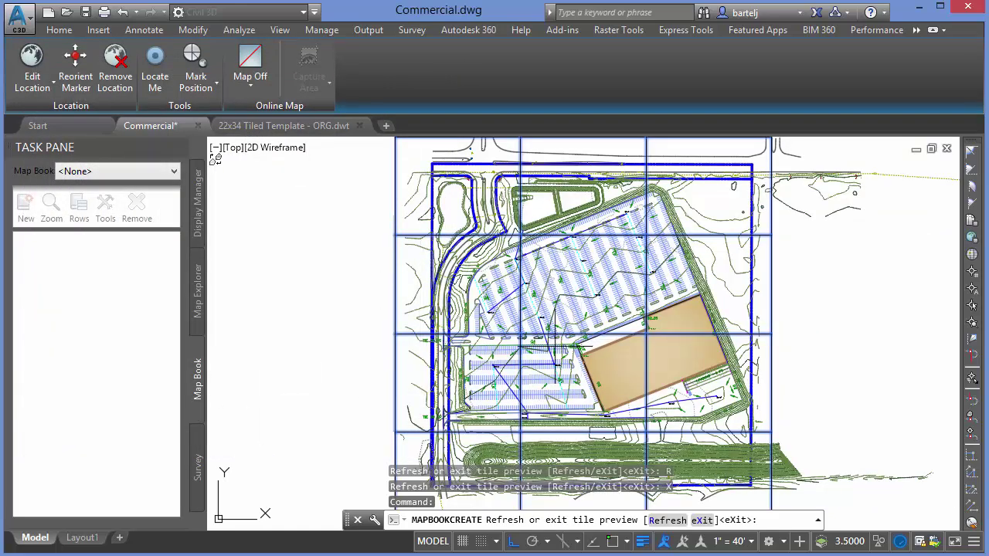
click(701, 522)
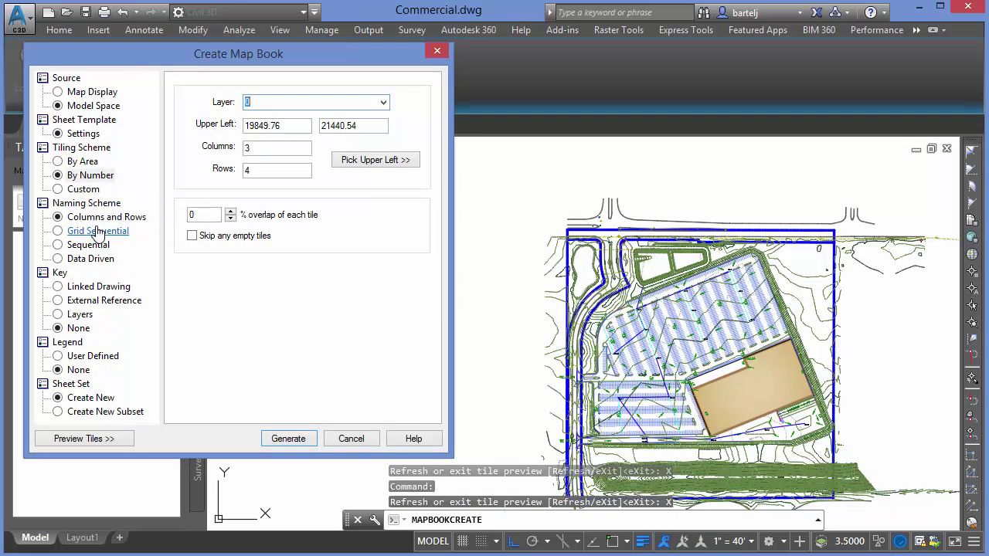
Step: Use Grid Sequential sheet naming with numbering starting at 1
click(123, 236)
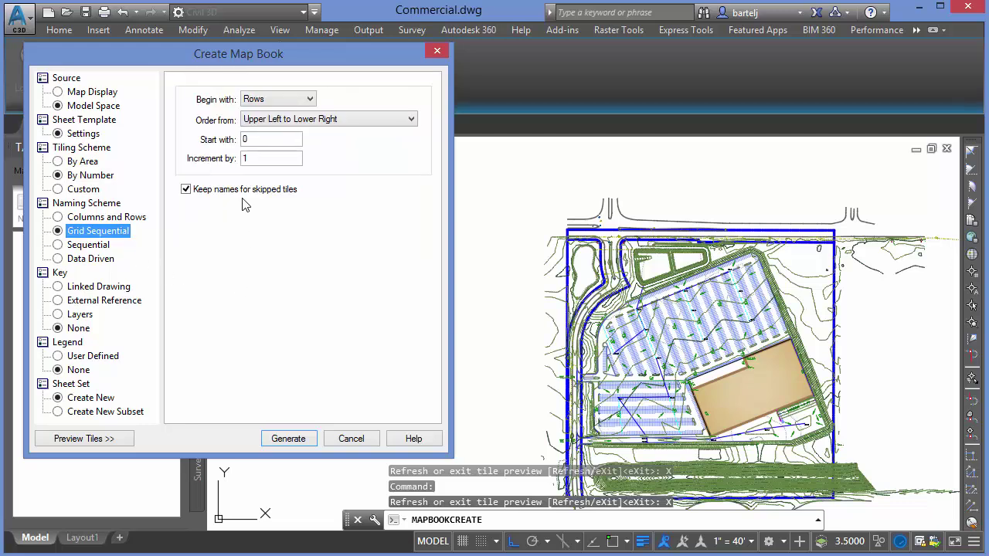
double_click(256, 139)
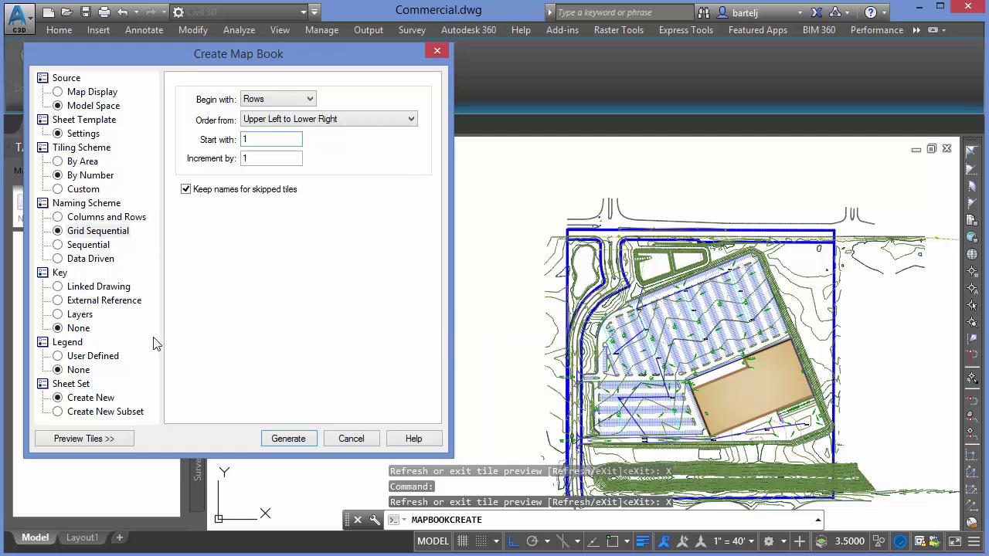
Step: Build the key map from layers _C-BLDG-OTLN through _V-PROP-LINE, then generate the 12 Grading sheets
click(58, 314)
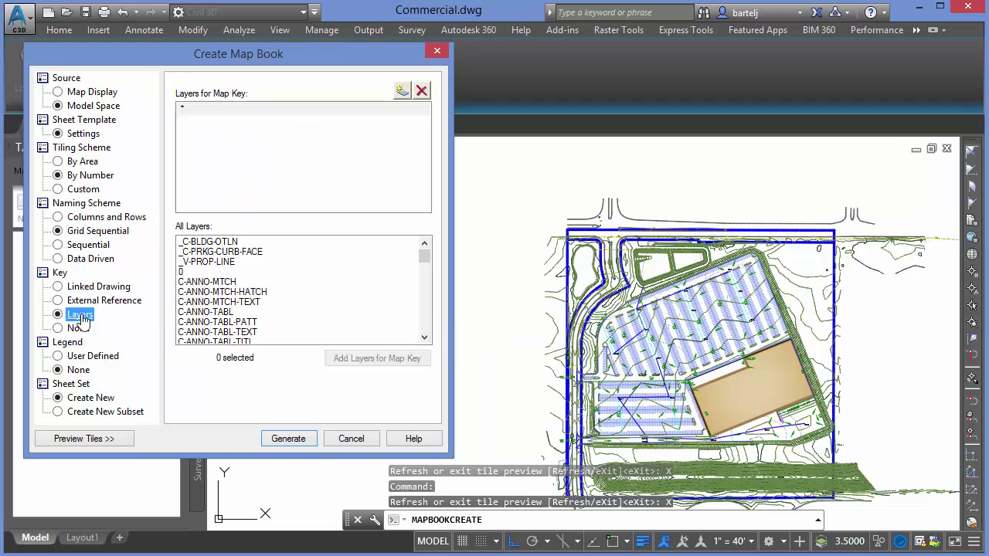
click(219, 243)
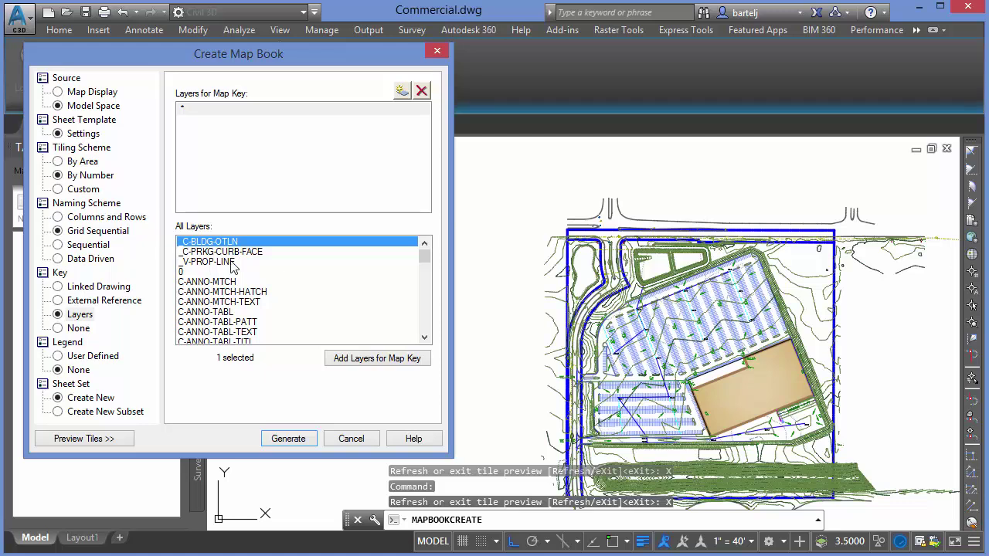
shift+click(224, 262)
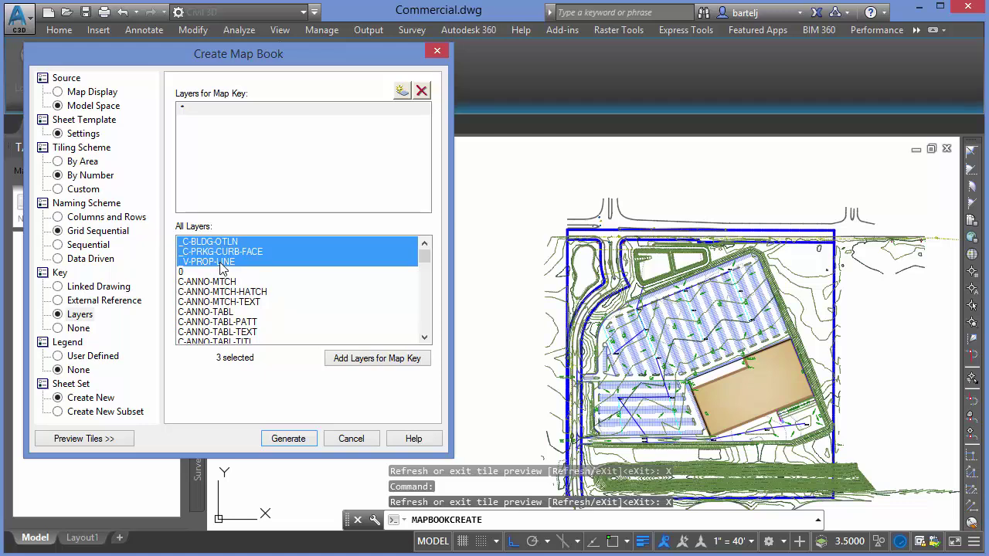
click(352, 359)
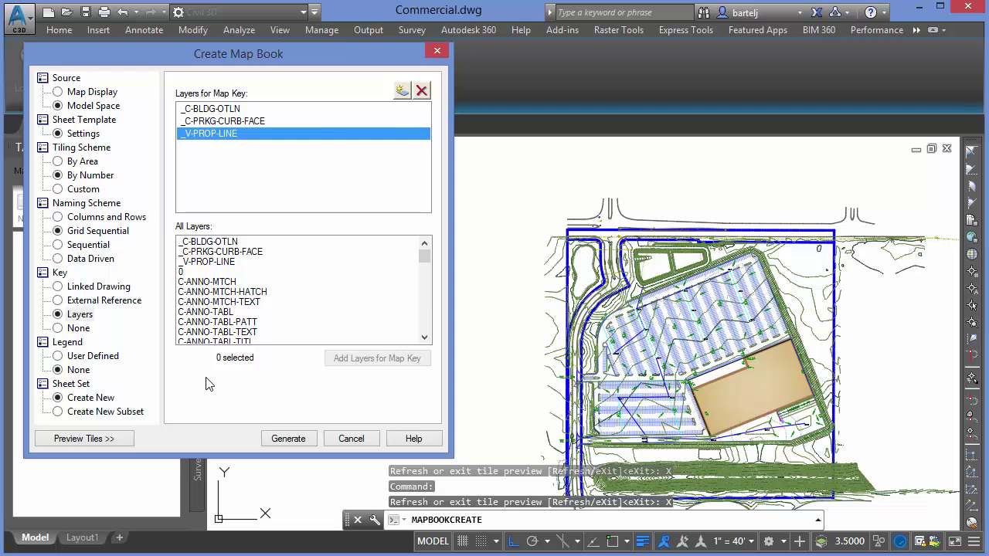
click(293, 436)
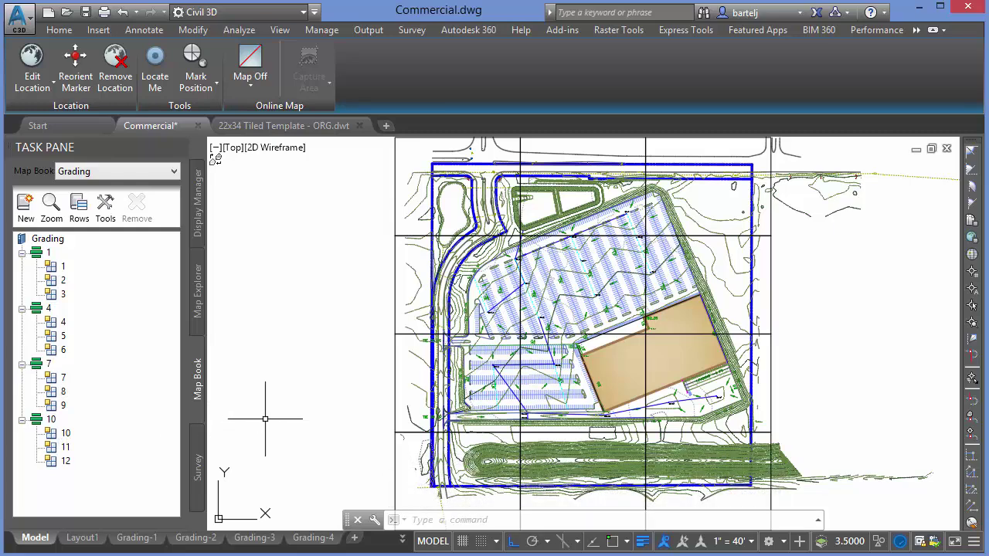
Step: Step through layouts Grading-1 to Grading-6, finishing back on Grading-2
click(139, 539)
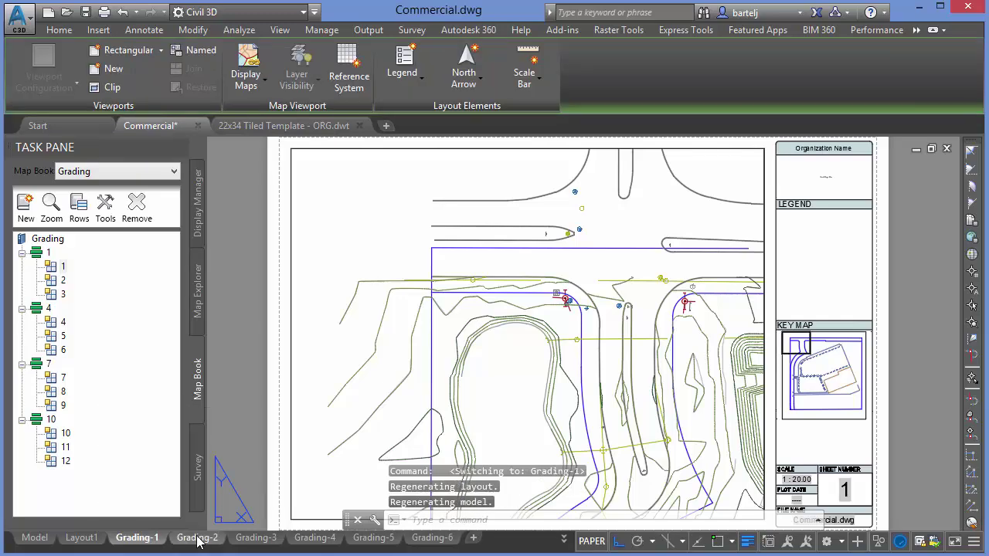
click(198, 539)
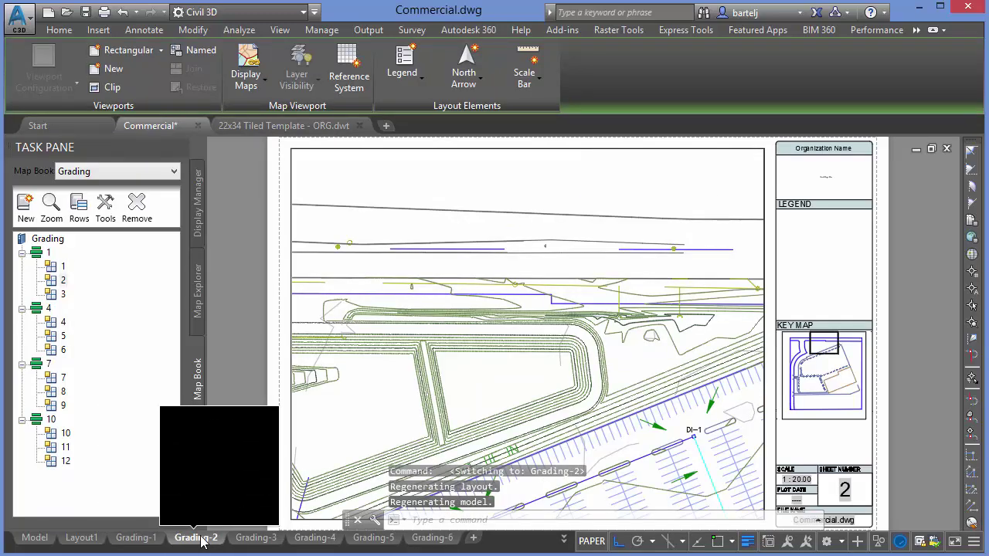
click(243, 543)
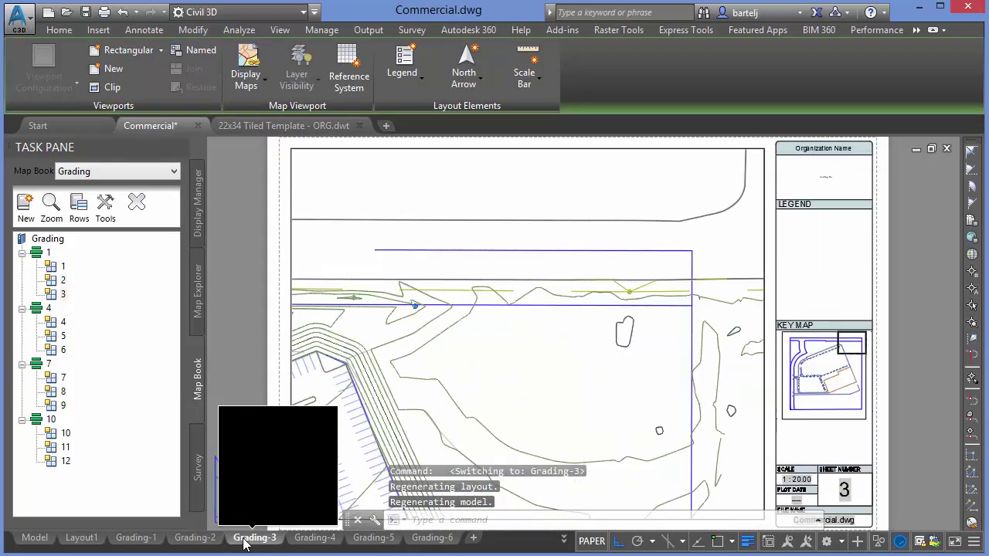
click(301, 540)
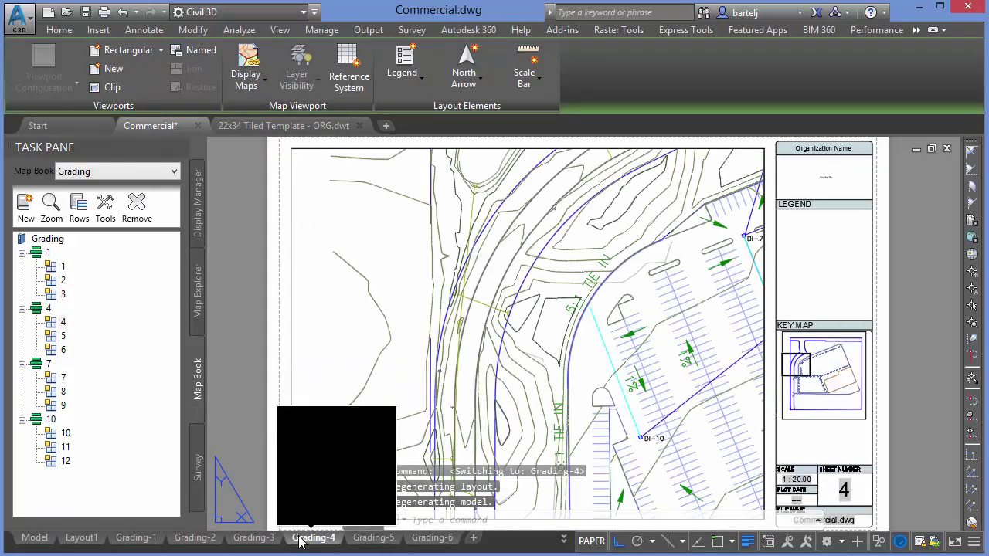
click(360, 539)
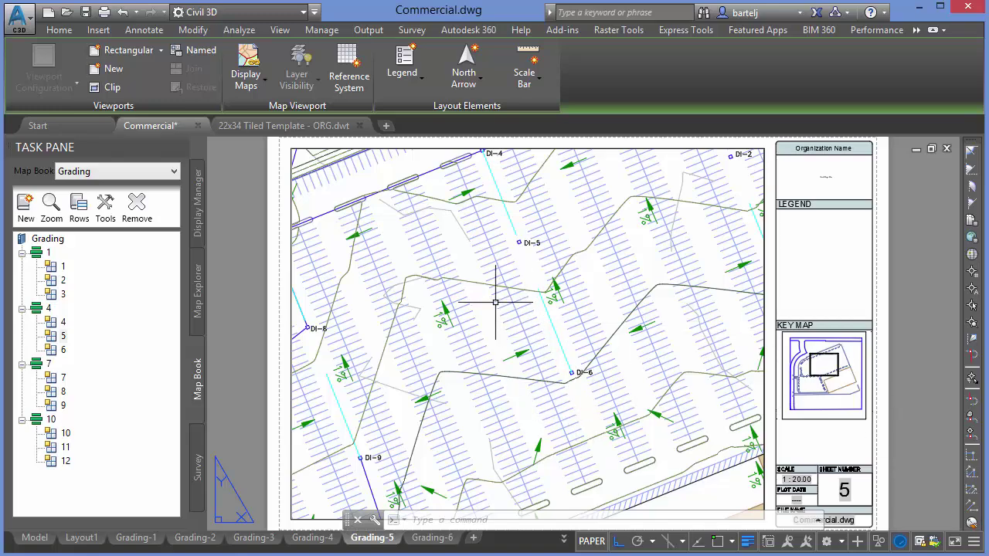
click(435, 538)
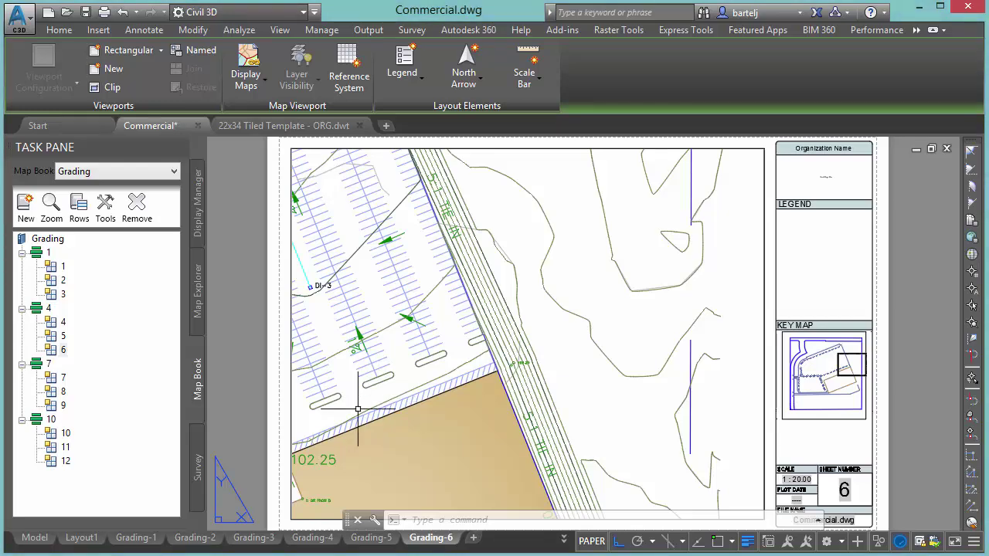
click(194, 537)
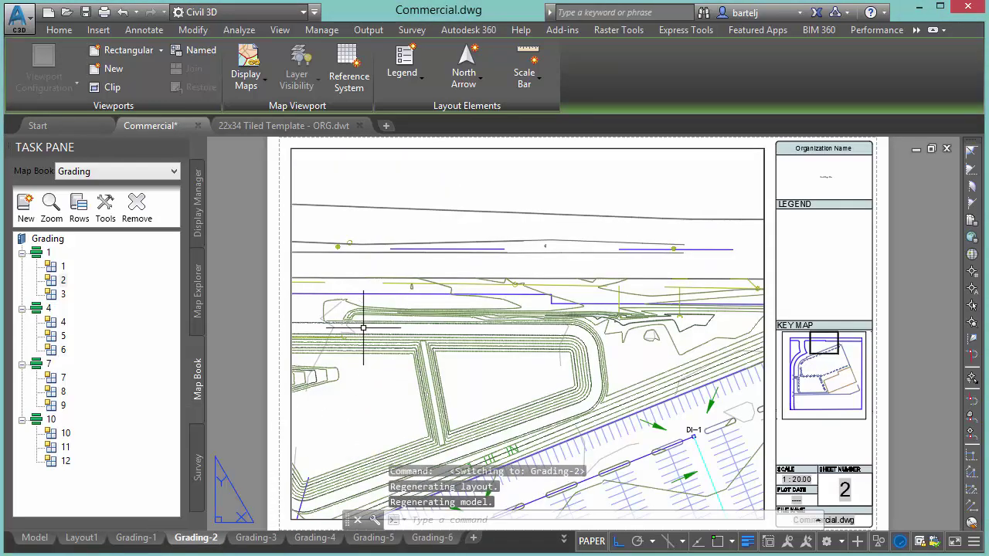